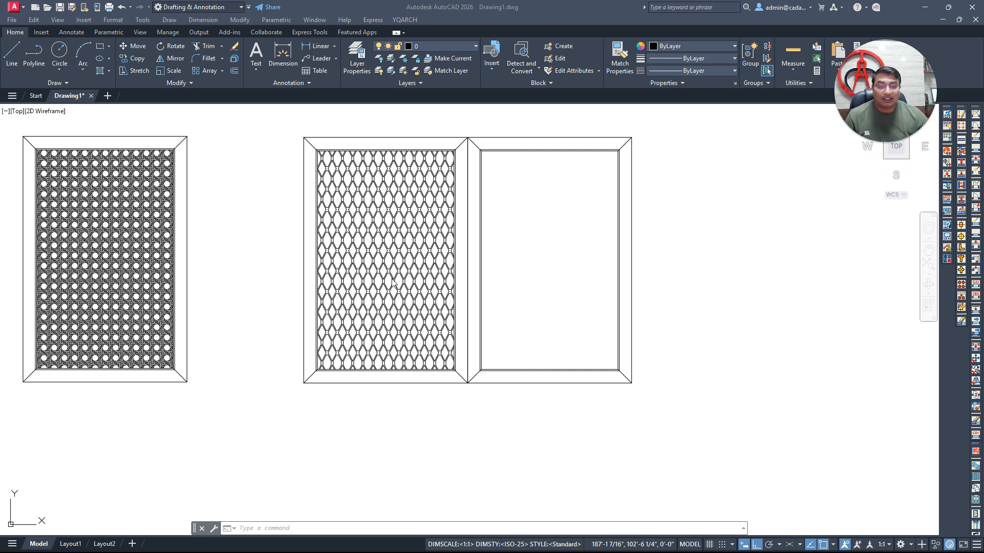
Switch to the browser and review the Google search results for autocad hatch pattern.
{"action": "key", "text": "alt+Tab"}
{"action": "key", "text": "alt+Tab"}
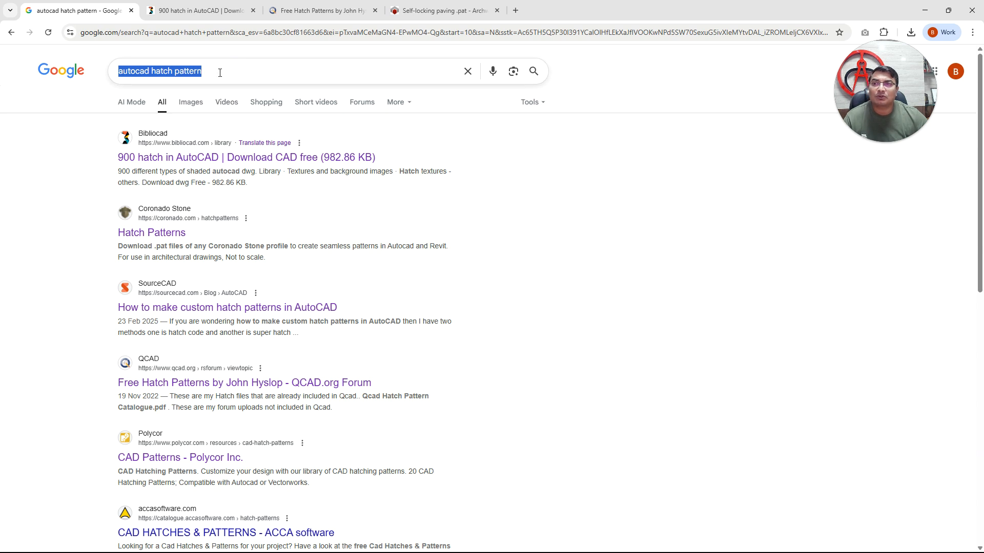
{"action": "left_click", "coordinate": [277, 72]}
{"action": "triple_click", "coordinate": [277, 74]}
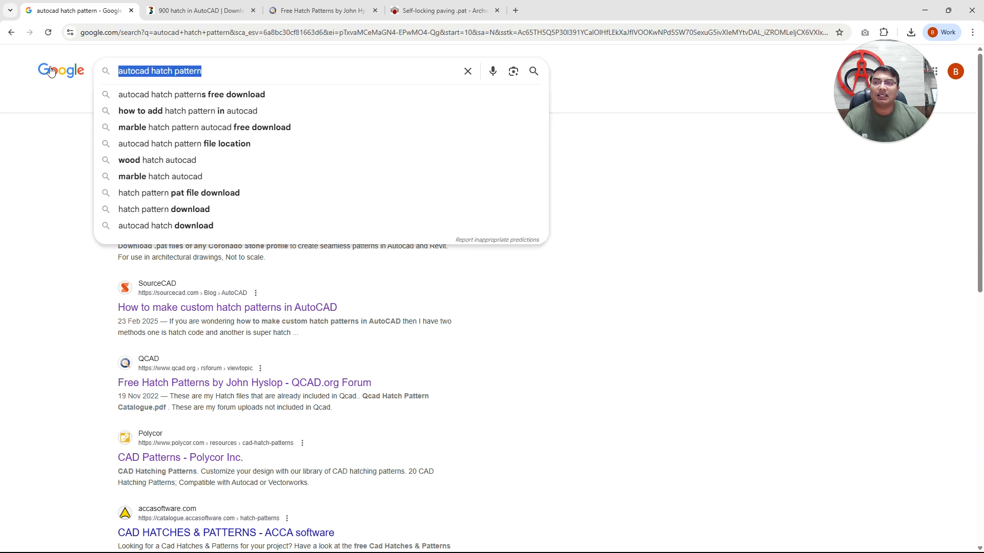
{"action": "left_click", "coordinate": [644, 182]}
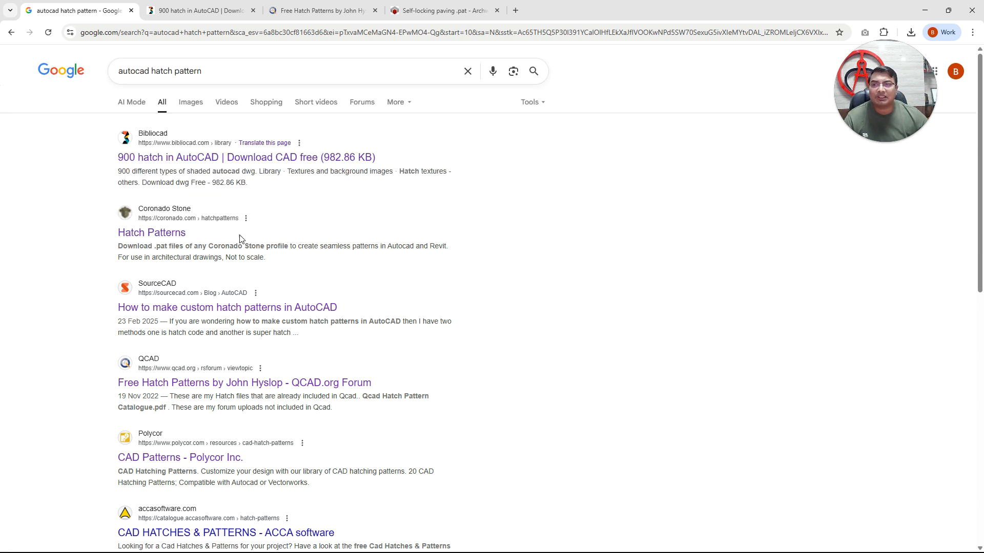
Open the Bibliocad 900 hatch result in a new tab and view it and the QCAD forum's free hatch patterns page.
{"action": "right_click", "coordinate": [207, 162]}
{"action": "left_click", "coordinate": [241, 173]}
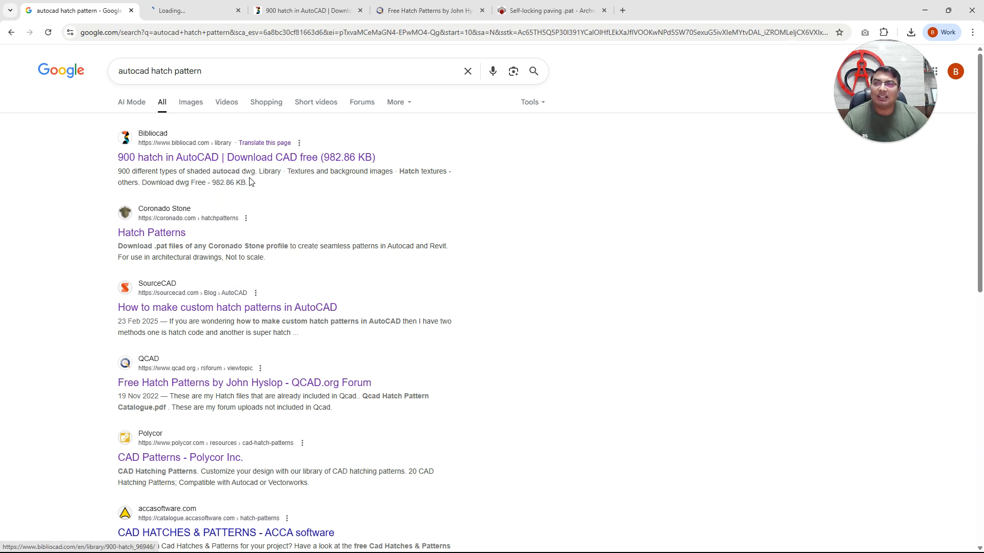
{"action": "left_click", "coordinate": [187, 11]}
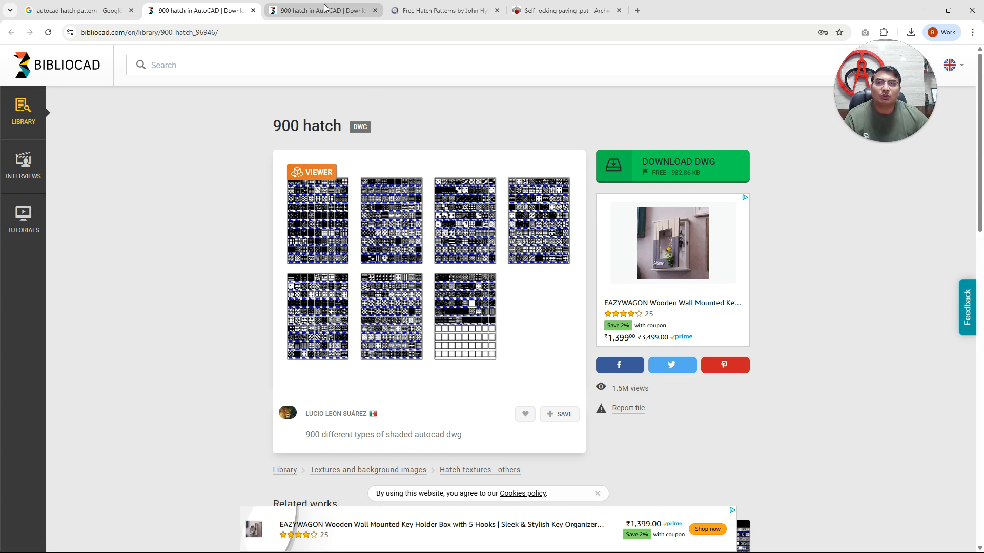
{"action": "left_click", "coordinate": [464, 5]}
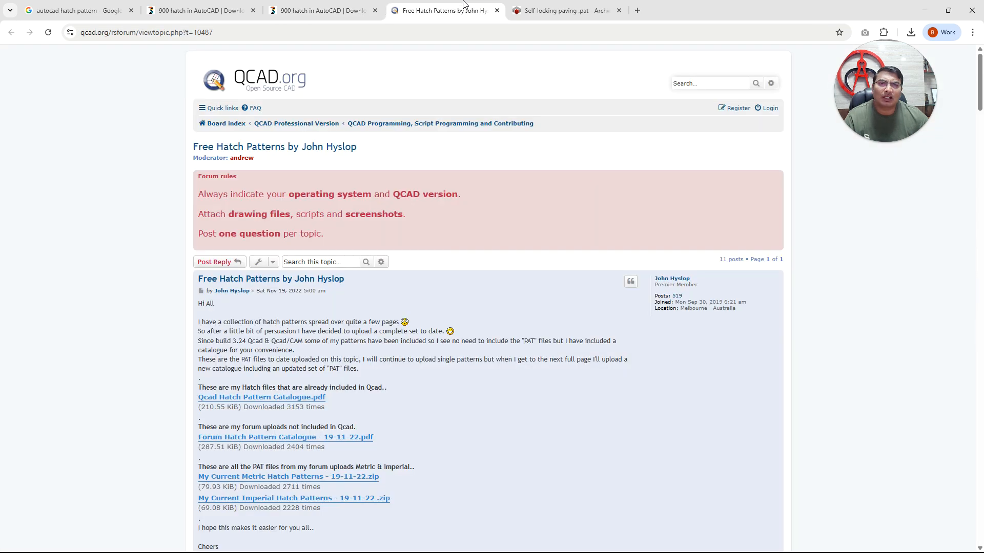
Minimize the browser and AutoCAD, and open the CUSTOM HATCH PATTERN folder within Documents in File Explorer.
{"action": "left_click", "coordinate": [925, 11]}
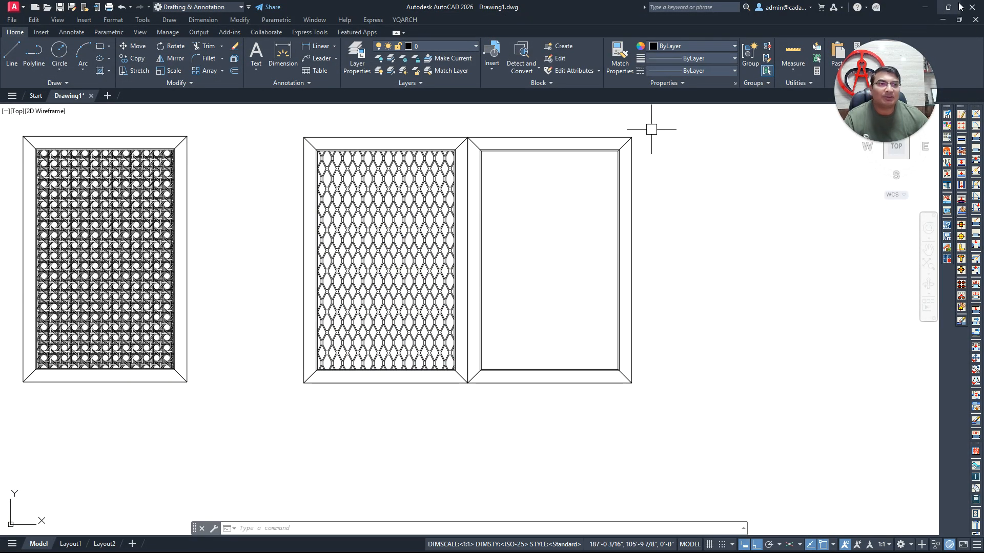
{"action": "left_click", "coordinate": [925, 10]}
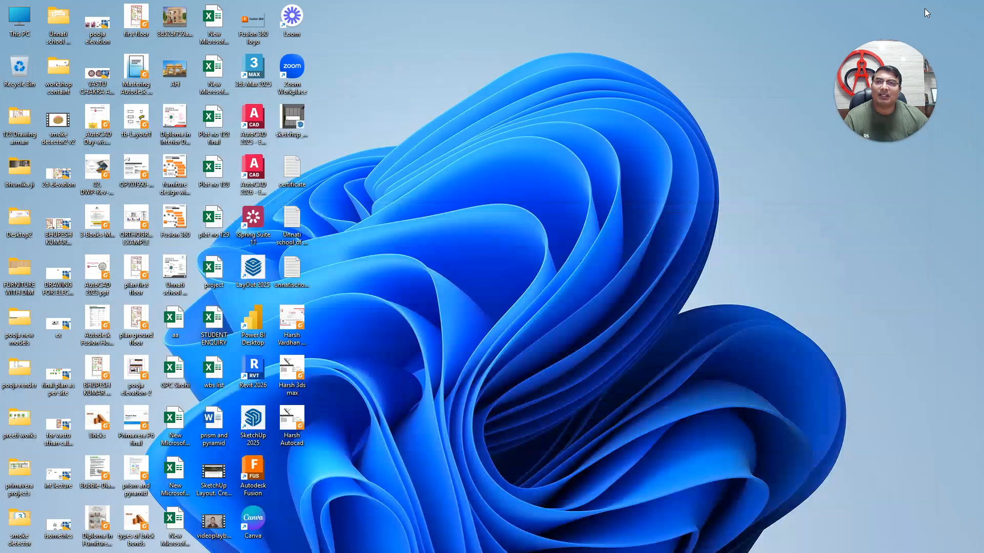
{"action": "double_click", "coordinate": [17, 23]}
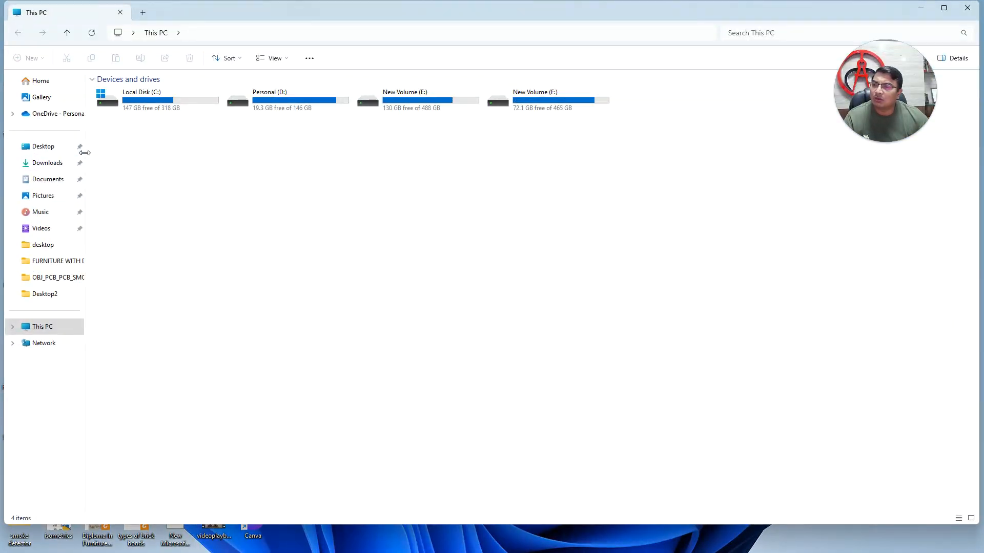
{"action": "left_click", "coordinate": [1, 352]}
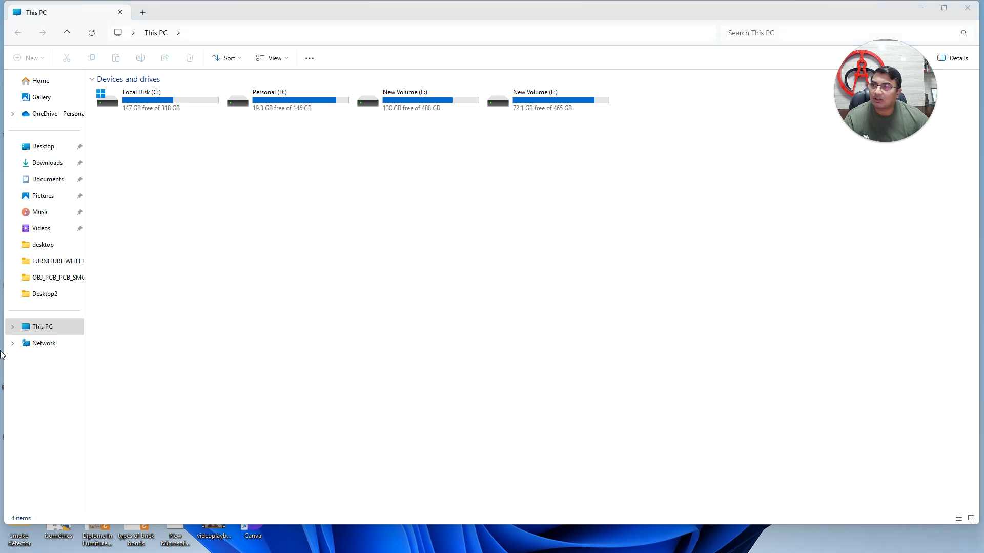
{"action": "left_click", "coordinate": [43, 179]}
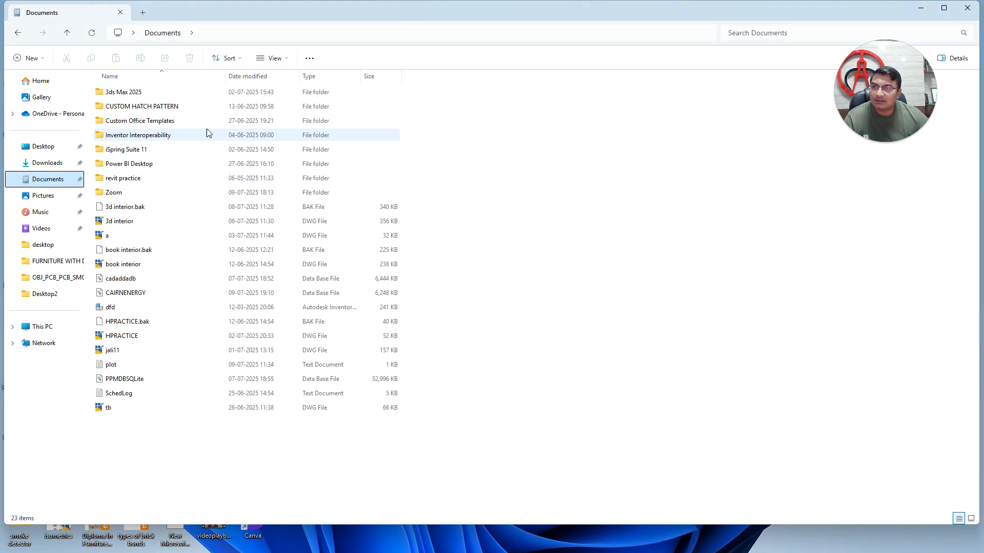
{"action": "double_click", "coordinate": [135, 107]}
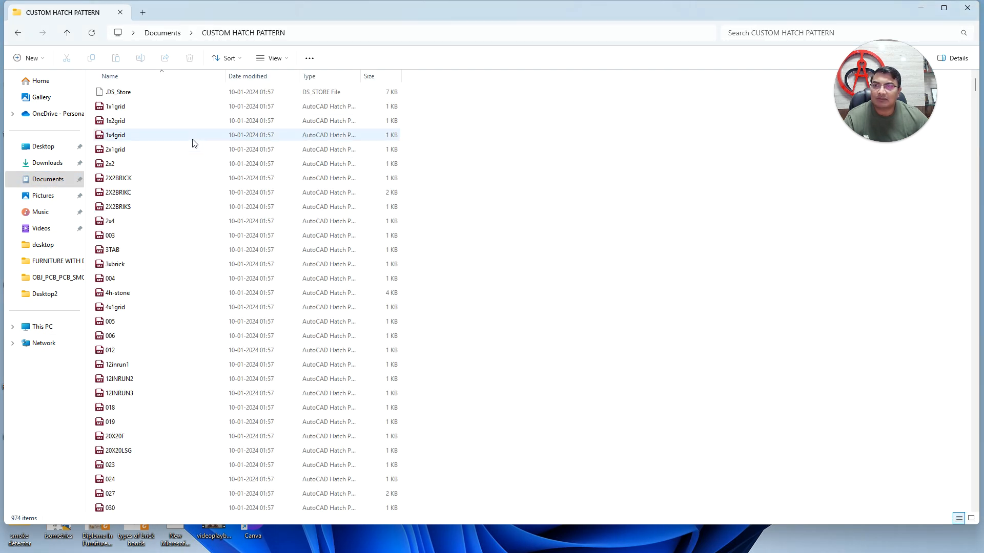
Examine the hatch pattern files in CUSTOM HATCH PATTERN and check the folder's location in Documents.
{"action": "scroll", "coordinate": [149, 328], "scroll_direction": "down", "scroll_amount": 15}
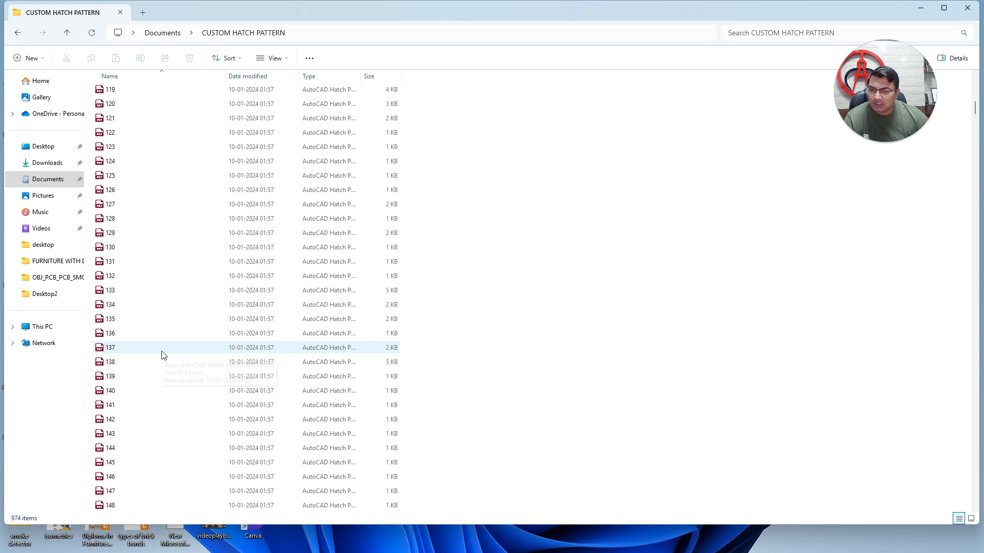
{"action": "scroll", "coordinate": [162, 352], "scroll_direction": "down", "scroll_amount": 1}
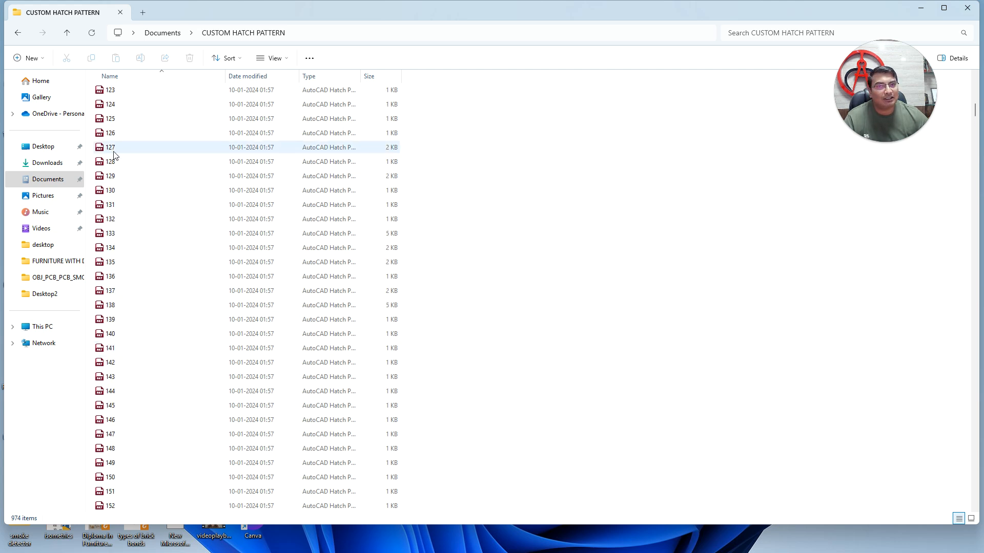
{"action": "scroll", "coordinate": [156, 304], "scroll_direction": "up", "scroll_amount": 7}
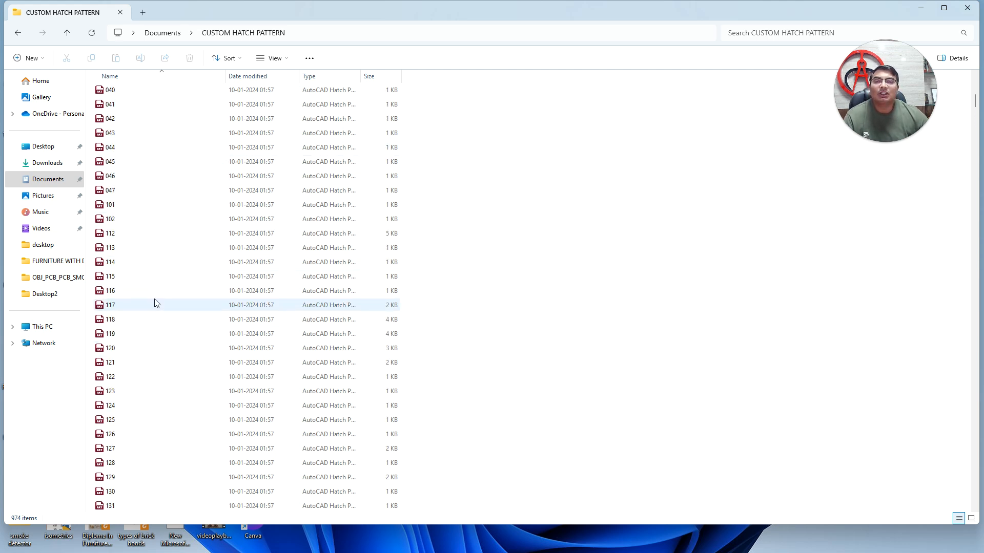
{"action": "scroll", "coordinate": [156, 303], "scroll_direction": "up", "scroll_amount": 7}
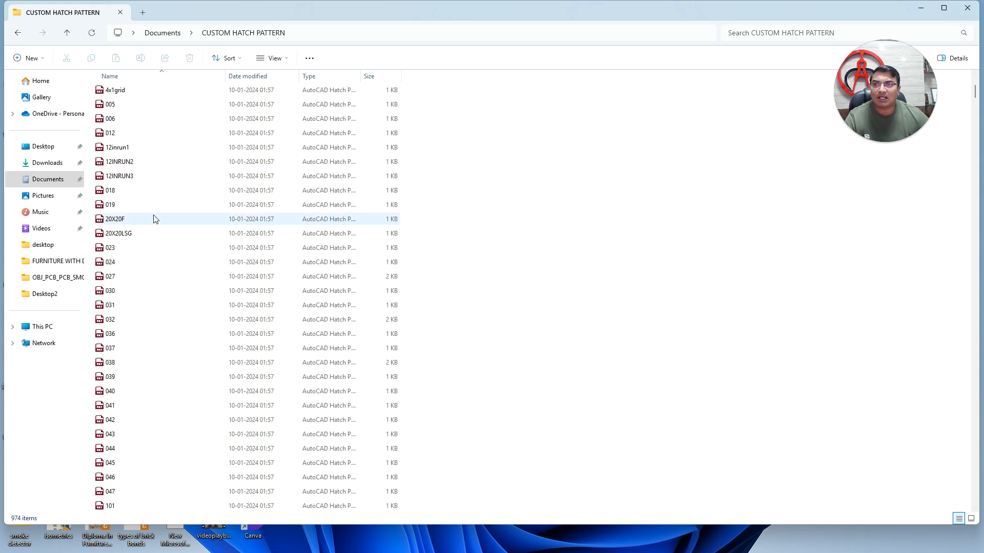
{"action": "scroll", "coordinate": [186, 208], "scroll_direction": "up", "scroll_amount": 5}
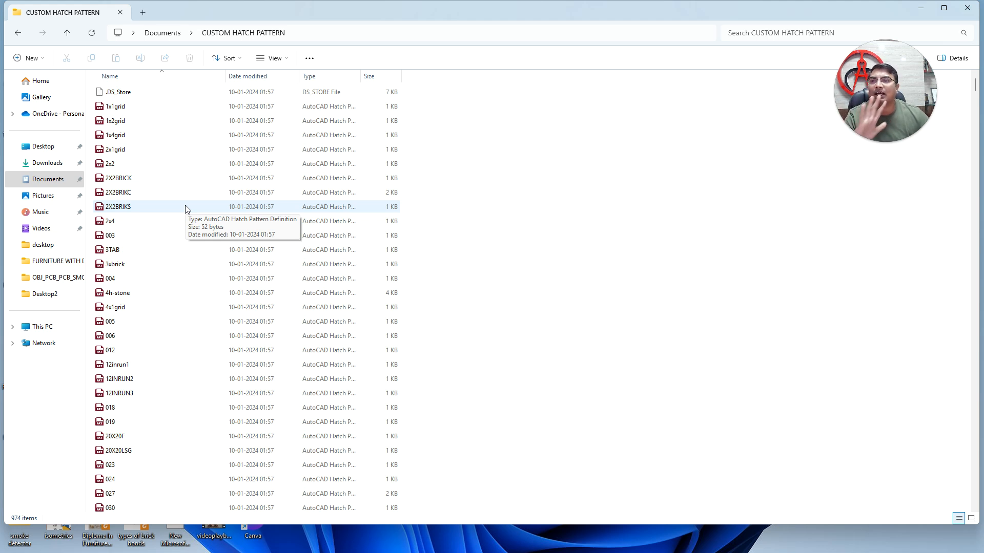
{"action": "left_click", "coordinate": [54, 180]}
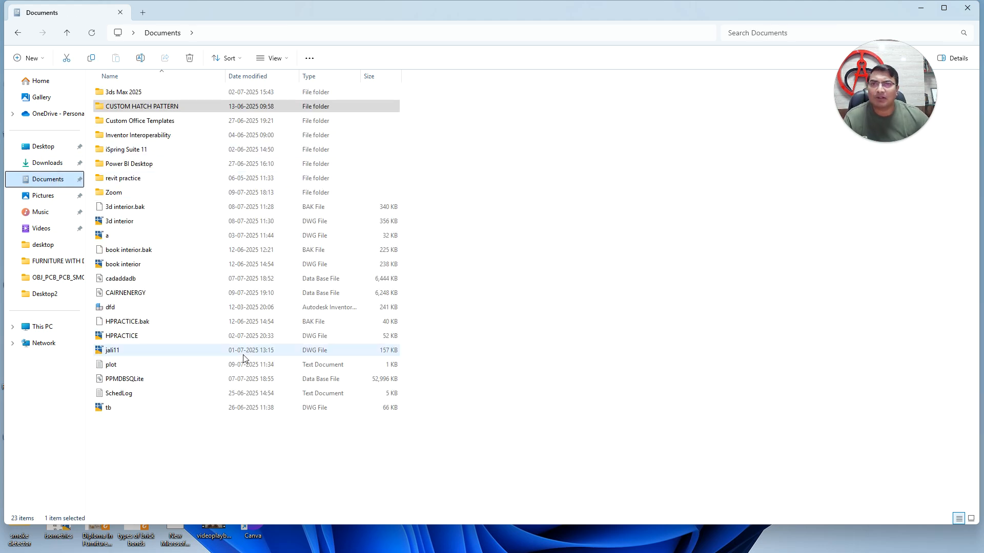
{"action": "left_click", "coordinate": [144, 109]}
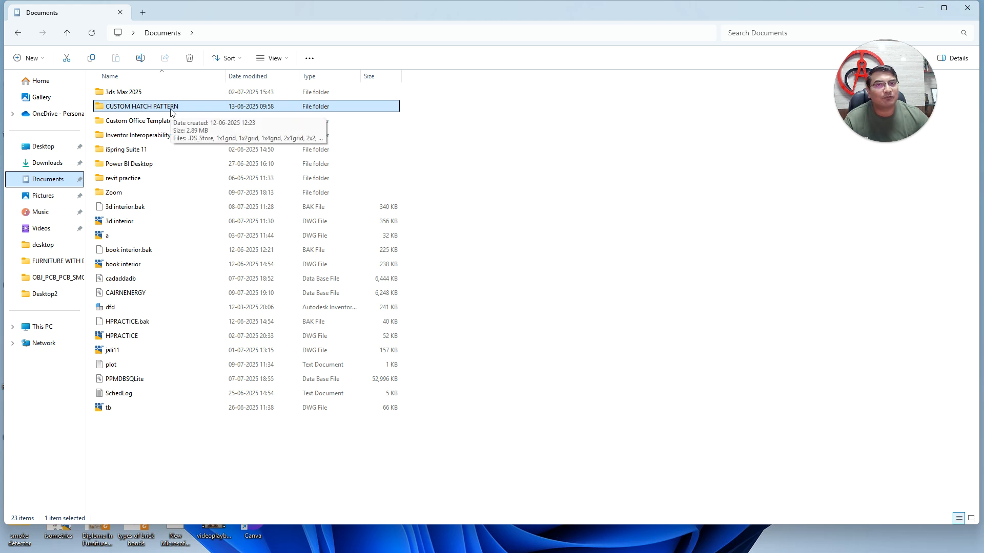
{"action": "double_click", "coordinate": [171, 108]}
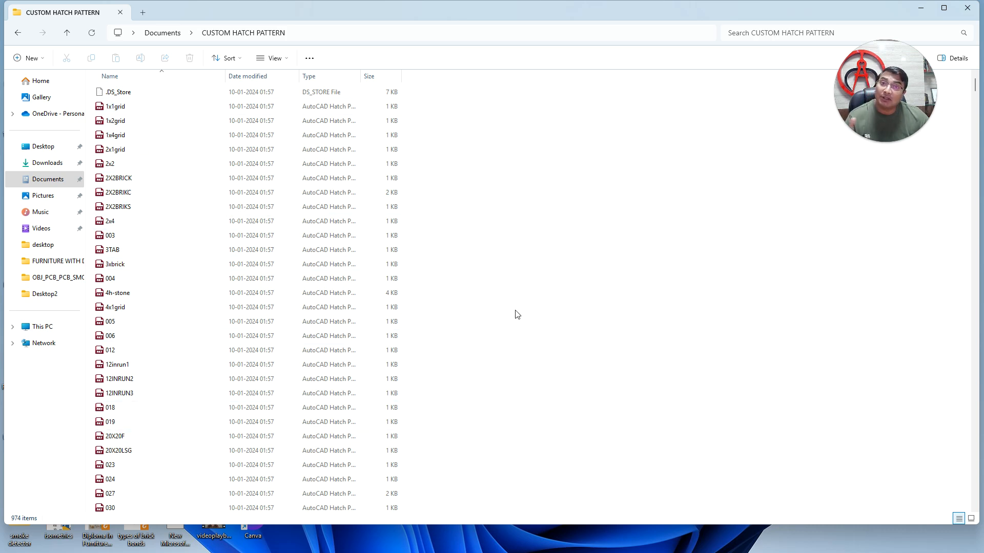
Switch to AutoCAD, open the Options dialog and expand the Support File Search Path entries among the file locations.
{"action": "key", "text": "alt+Tab"}
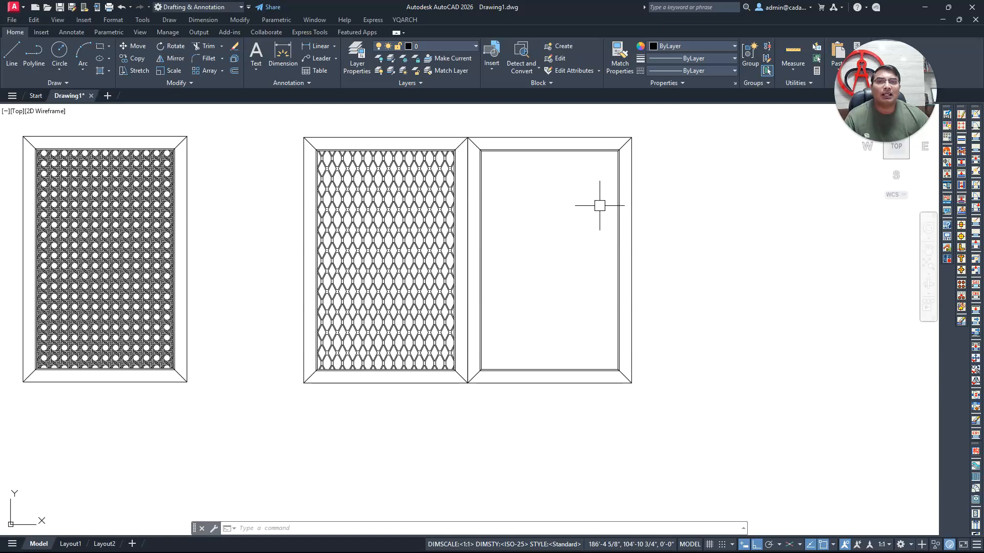
{"action": "left_click", "coordinate": [600, 205]}
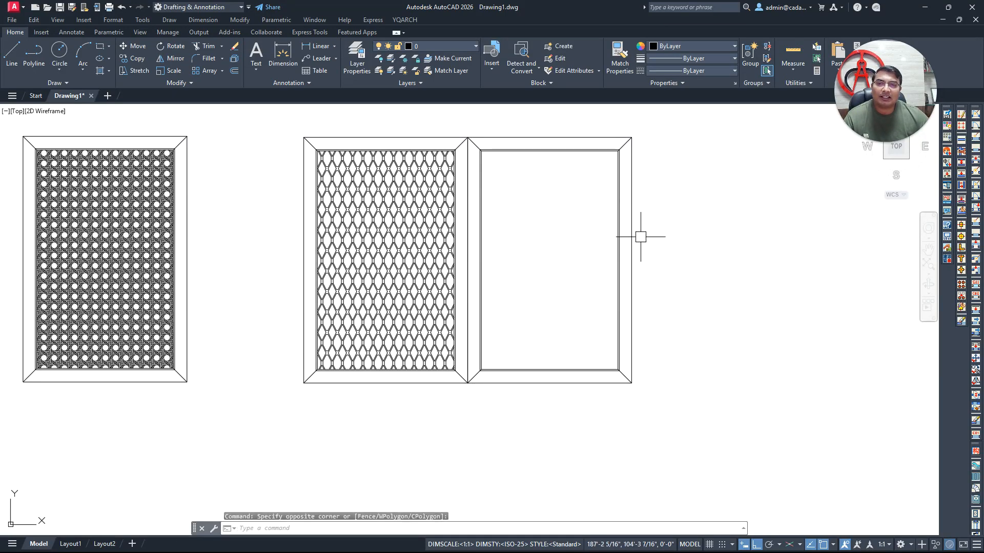
{"action": "middle_click_drag", "start_coordinate": [654, 226], "coordinate": [589, 258]}
{"action": "middle_click_drag", "start_coordinate": [659, 213], "coordinate": [674, 194]}
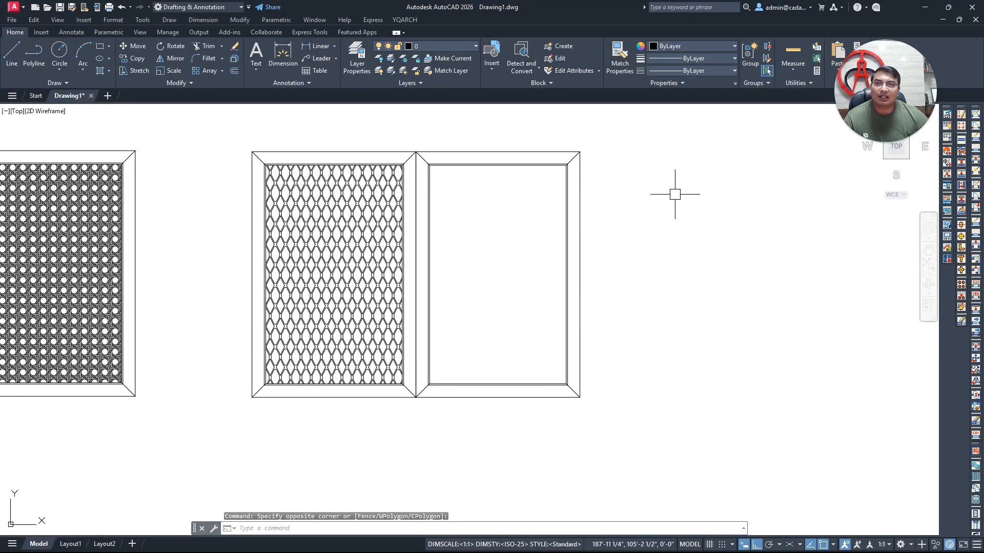
{"action": "type", "text": "OP"}
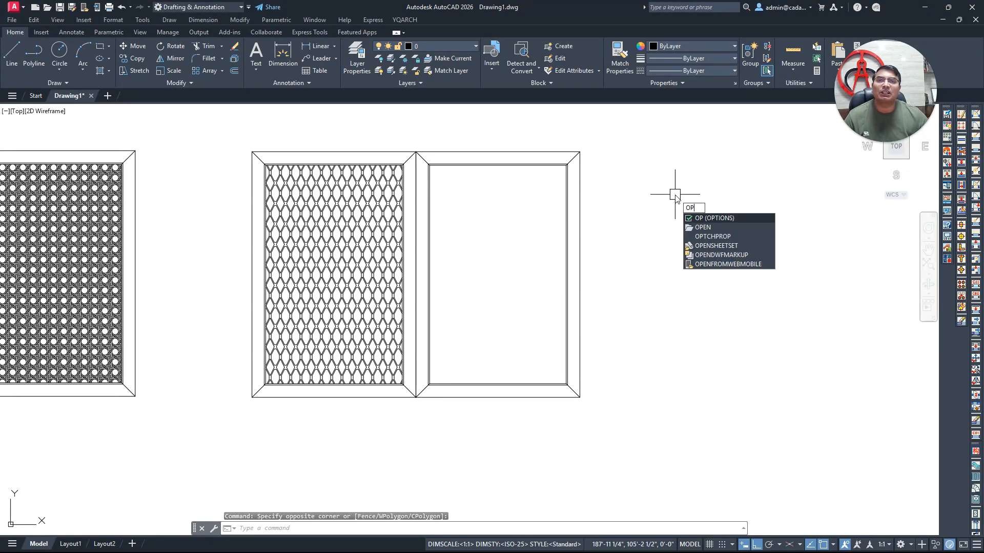
{"action": "key", "text": "Return"}
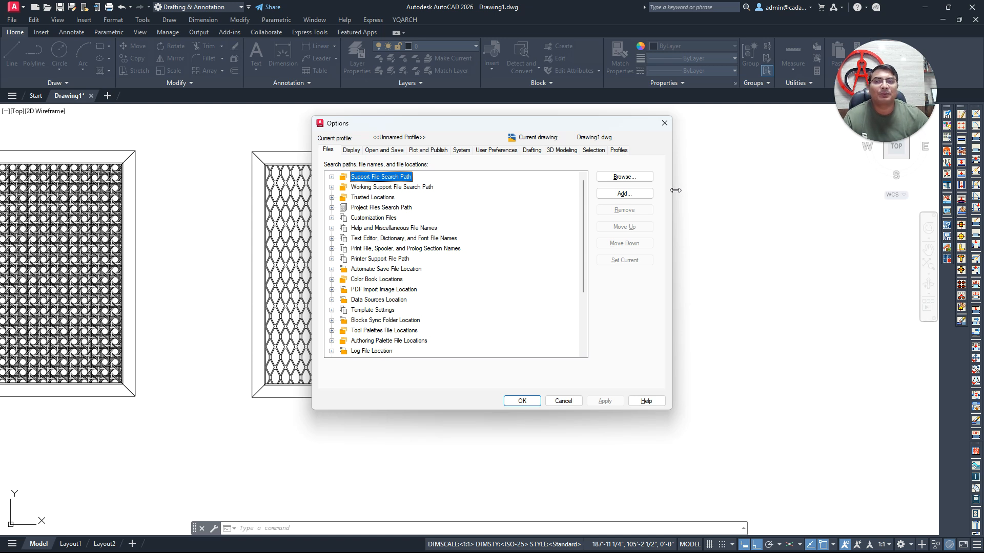
{"action": "left_click", "coordinate": [327, 150]}
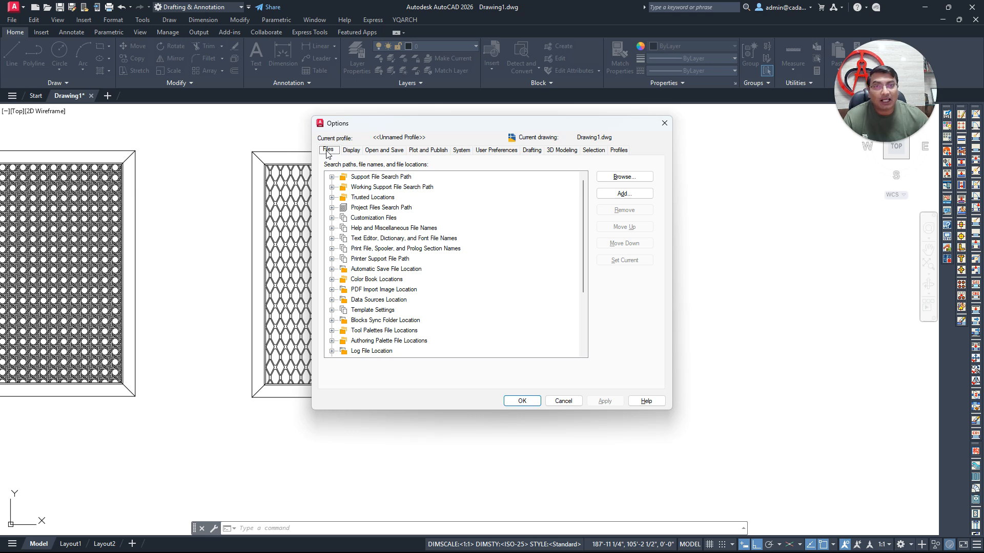
{"action": "key", "text": "Tab"}
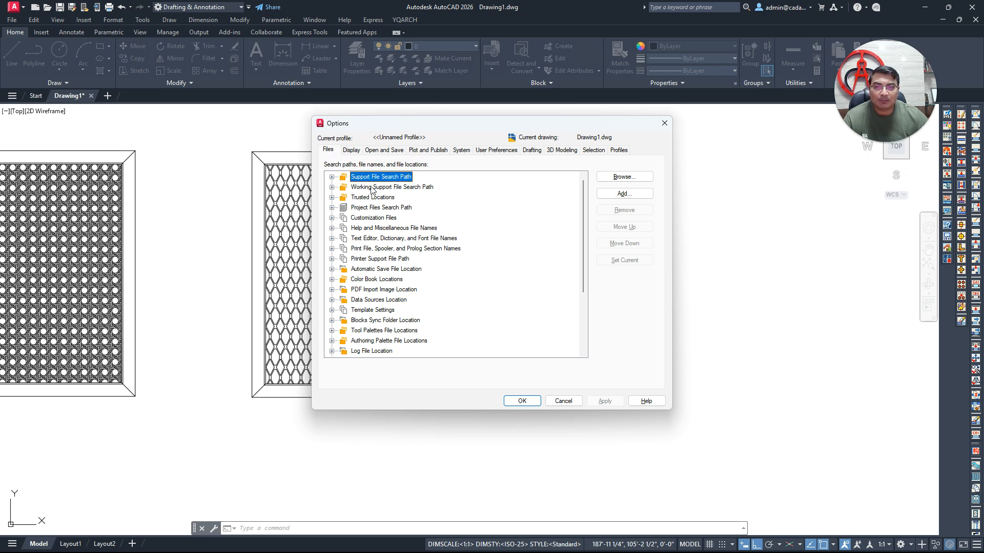
{"action": "left_click", "coordinate": [331, 177]}
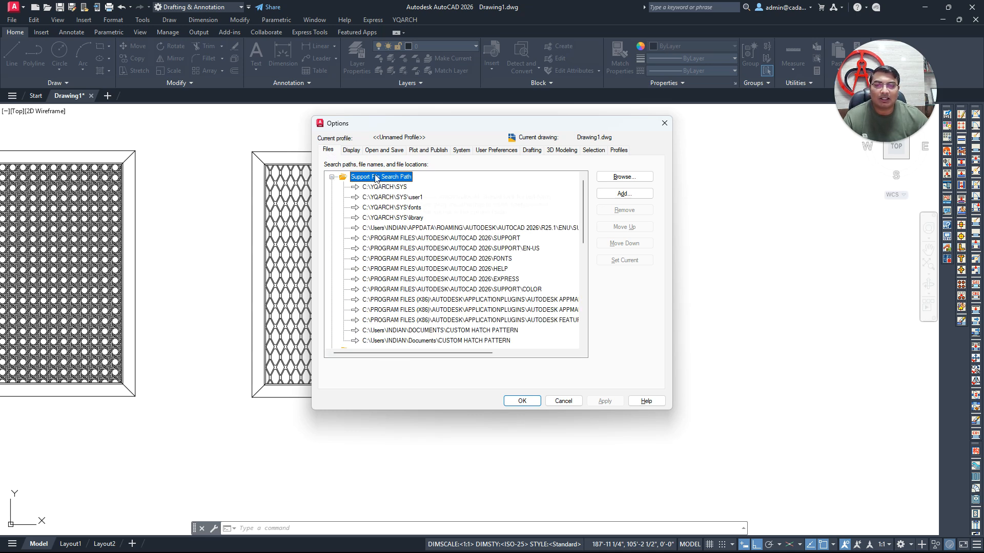
Try to add the CUSTOM HATCH PATTERN folder from Documents as a support file search path, and apply the options.
{"action": "left_click", "coordinate": [446, 331]}
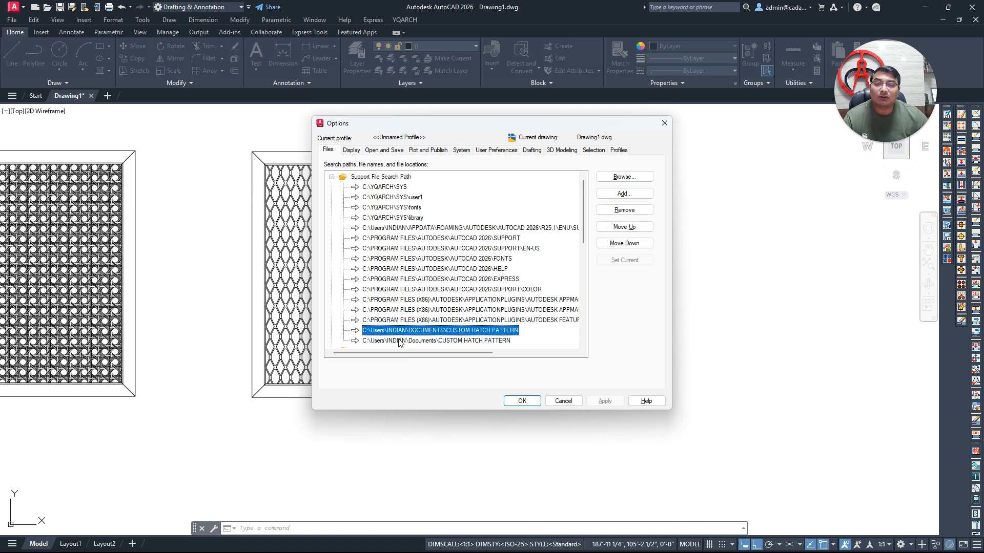
{"action": "left_click", "coordinate": [633, 197]}
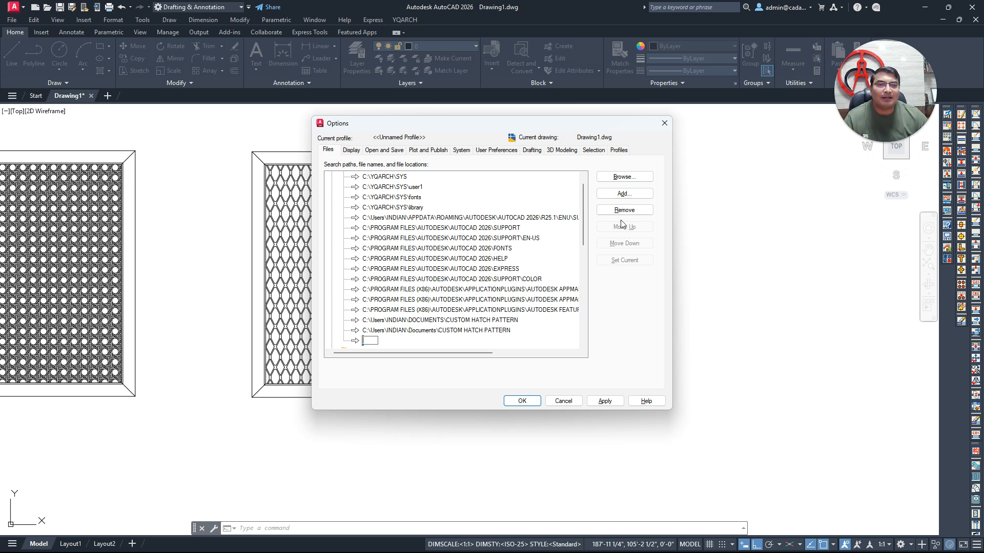
{"action": "left_click", "coordinate": [629, 176]}
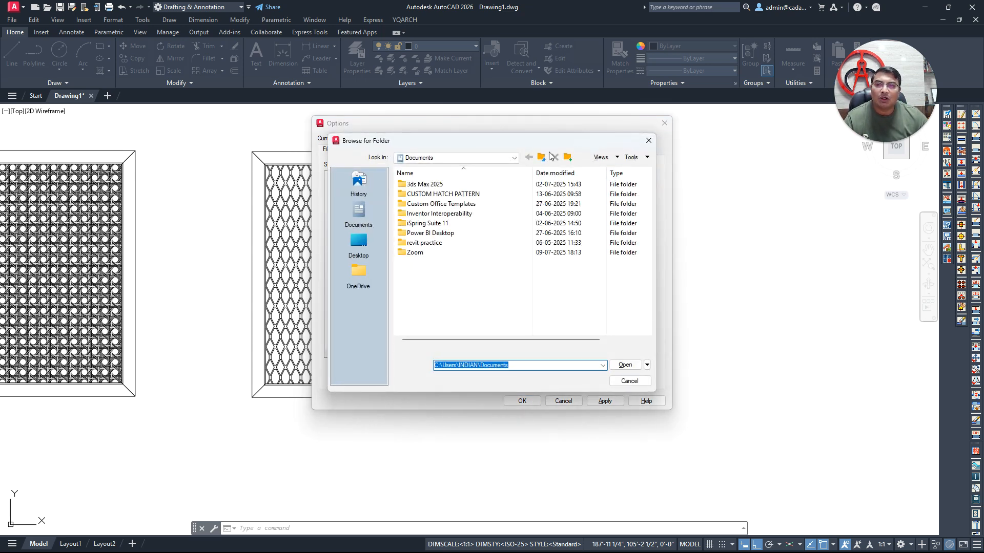
{"action": "left_click", "coordinate": [442, 194]}
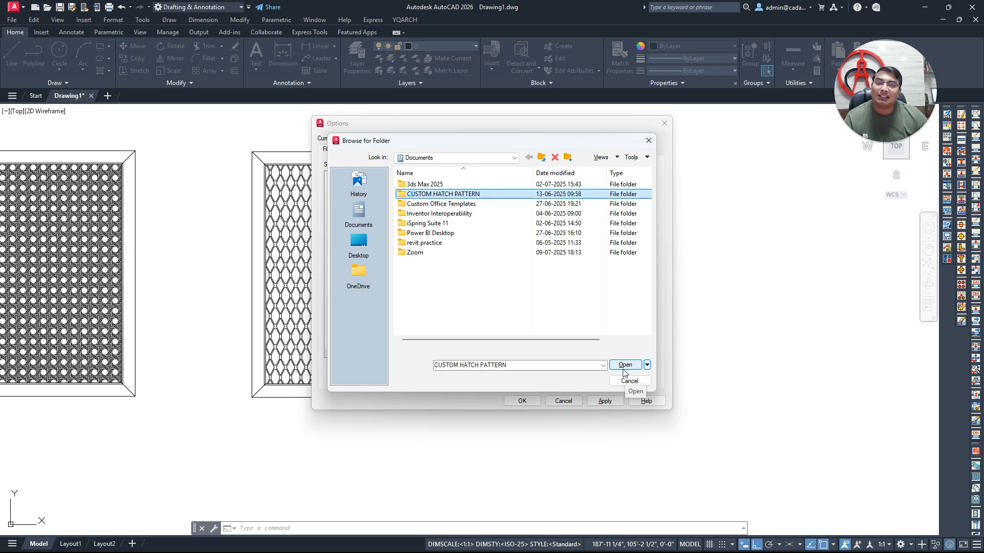
{"action": "left_click", "coordinate": [629, 384]}
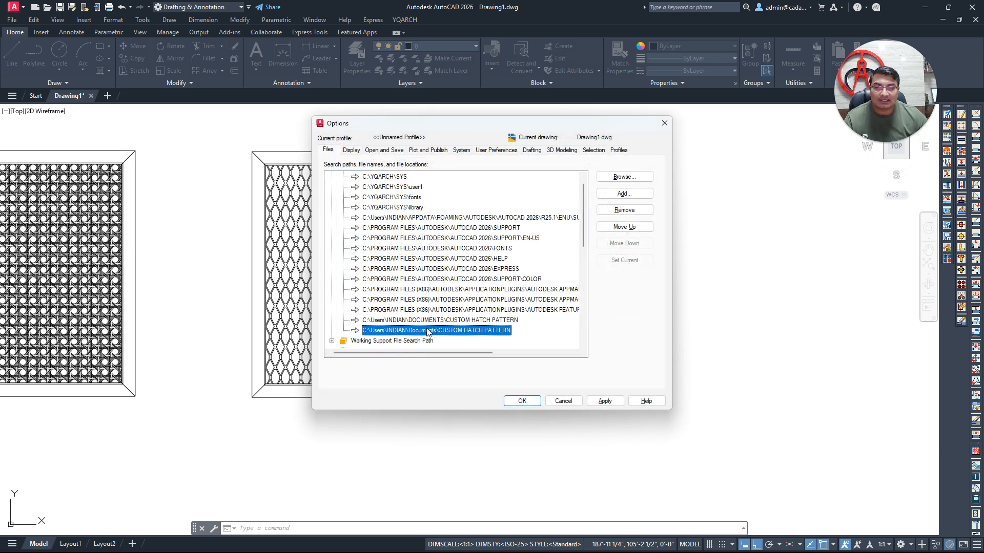
{"action": "scroll", "coordinate": [472, 335], "scroll_direction": "down", "scroll_amount": 3}
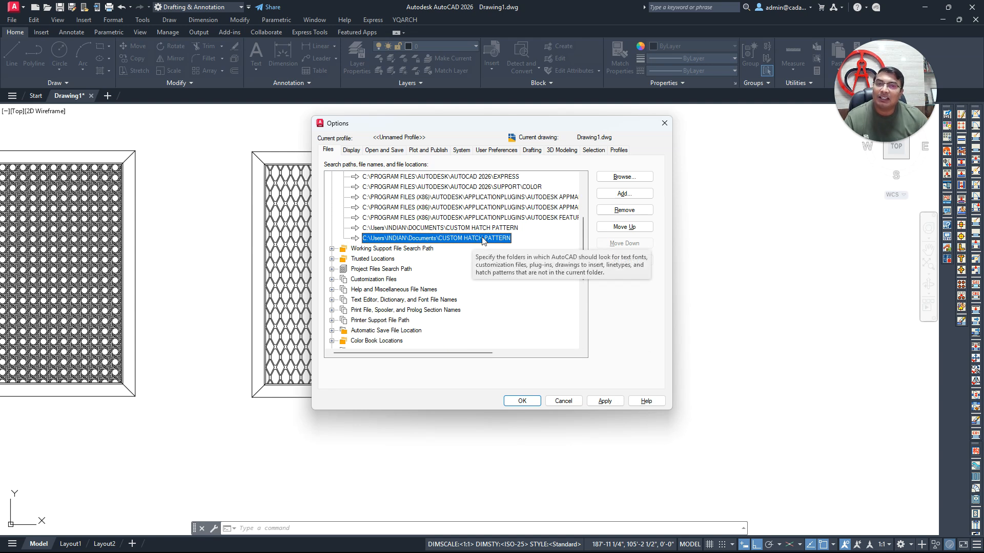
{"action": "left_click", "coordinate": [604, 402]}
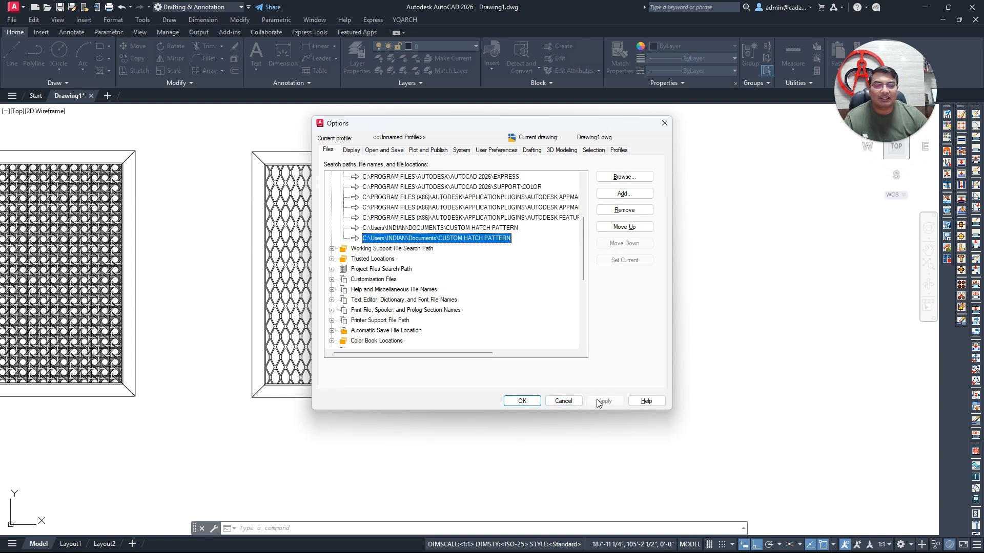
Confirm the options, close the dialog and return to the drawing.
{"action": "left_click", "coordinate": [520, 402]}
{"action": "left_click", "coordinate": [670, 232]}
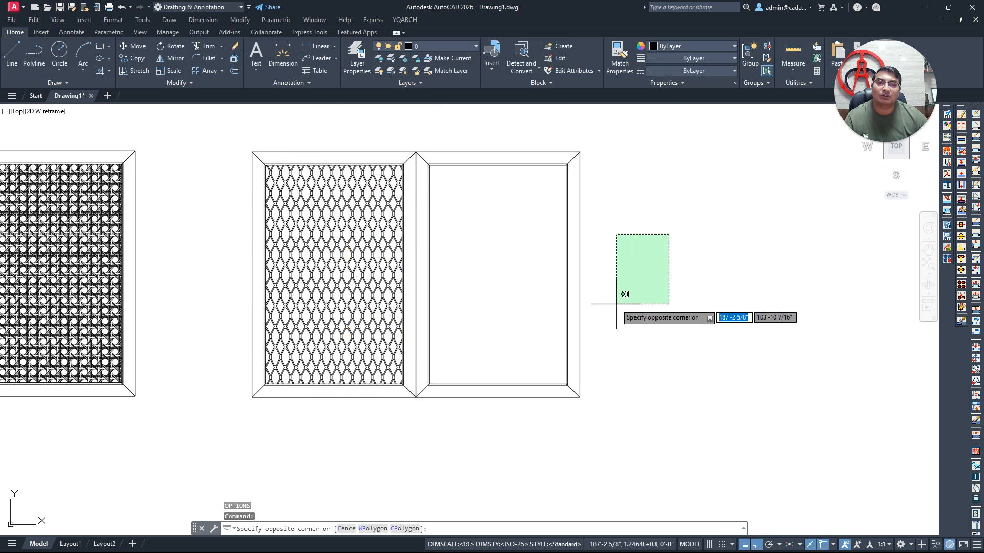
{"action": "left_click", "coordinate": [618, 304]}
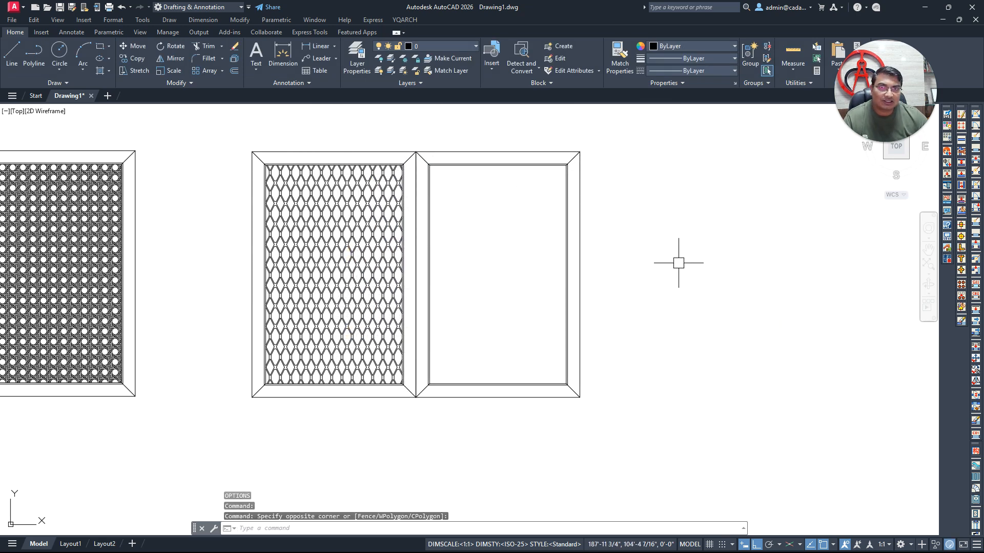
{"action": "middle_click_drag", "start_coordinate": [678, 264], "coordinate": [545, 255]}
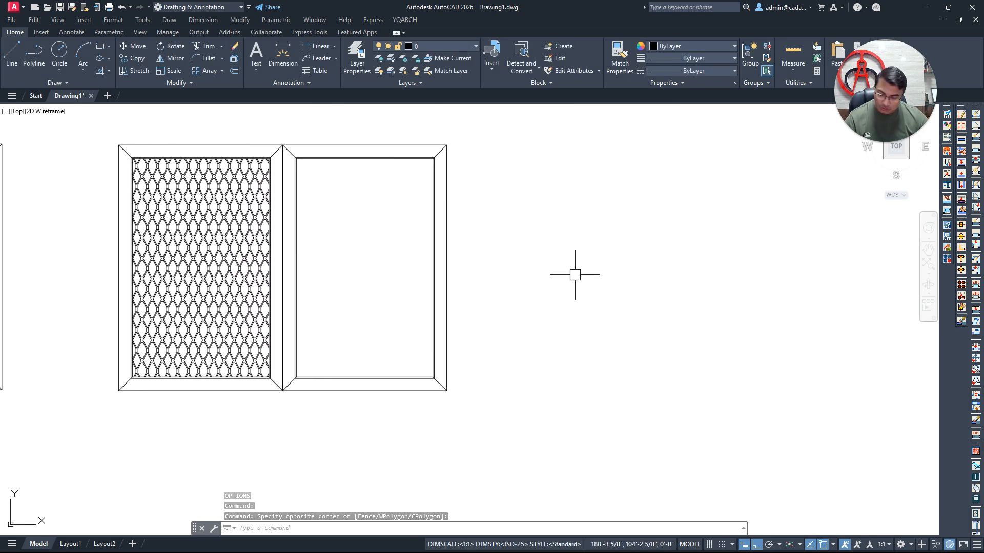
{"action": "type", "text": "RE"}
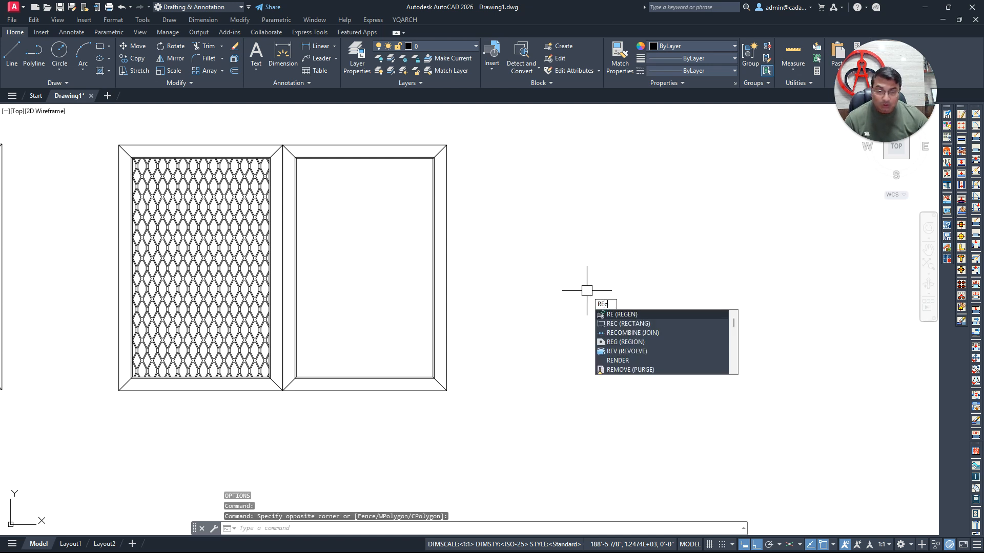
{"action": "type", "text": "c"}
{"action": "key", "text": "Return"}
{"action": "left_click", "coordinate": [556, 166]}
{"action": "key", "text": "Escape"}
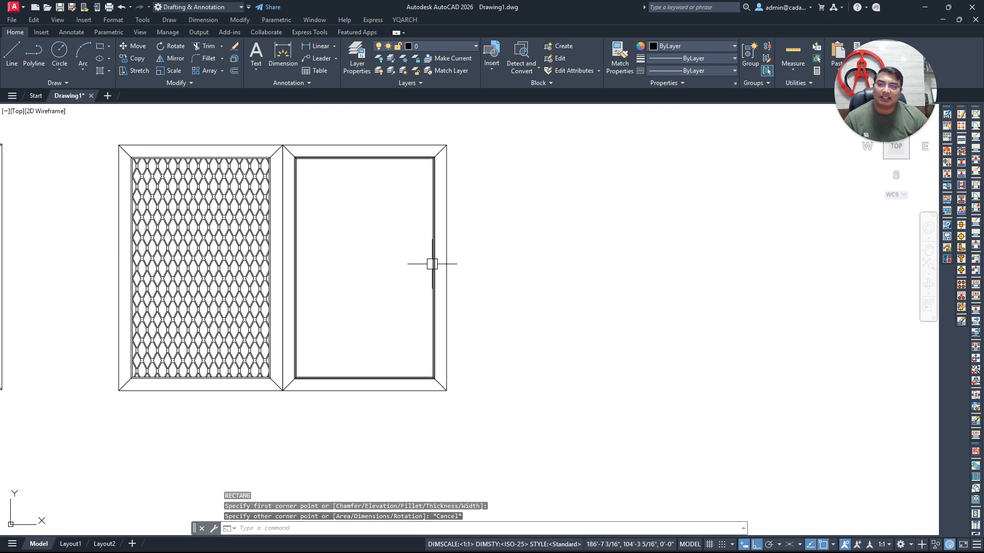
Start a Hatch with the type Pattern and choose the custom RATTAN pattern.
{"action": "middle_click_drag", "start_coordinate": [432, 264], "coordinate": [724, 271]}
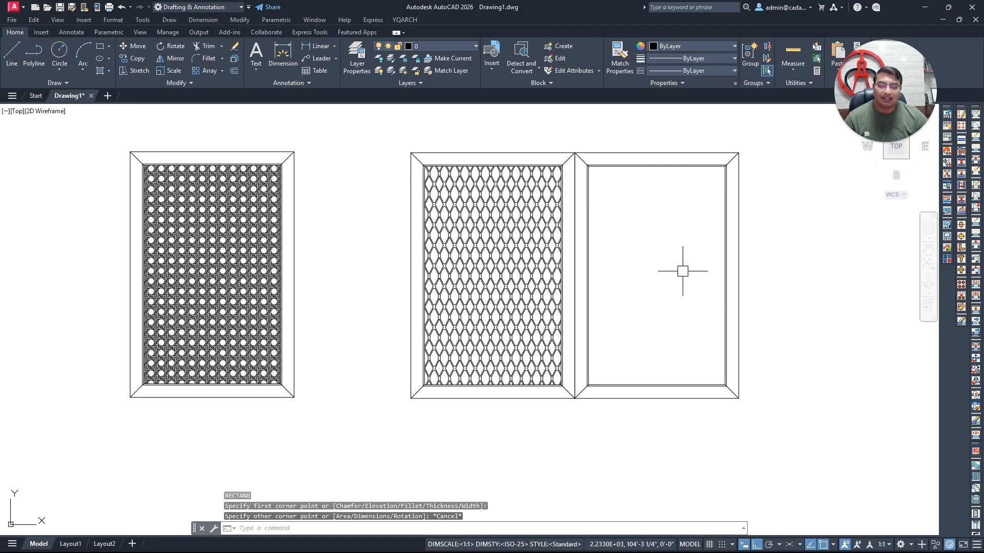
{"action": "type", "text": "h"}
{"action": "key", "text": "Return"}
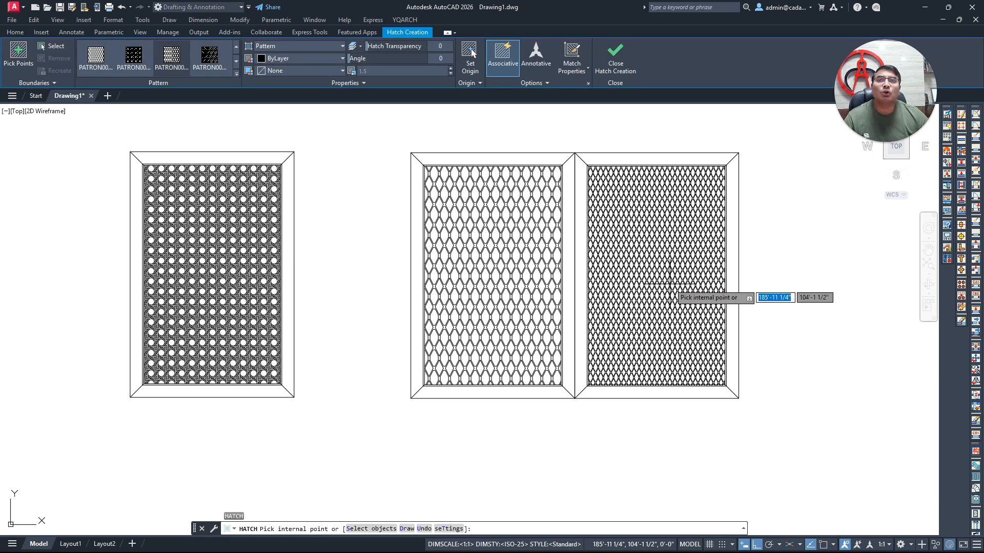
{"action": "left_click", "coordinate": [288, 45]}
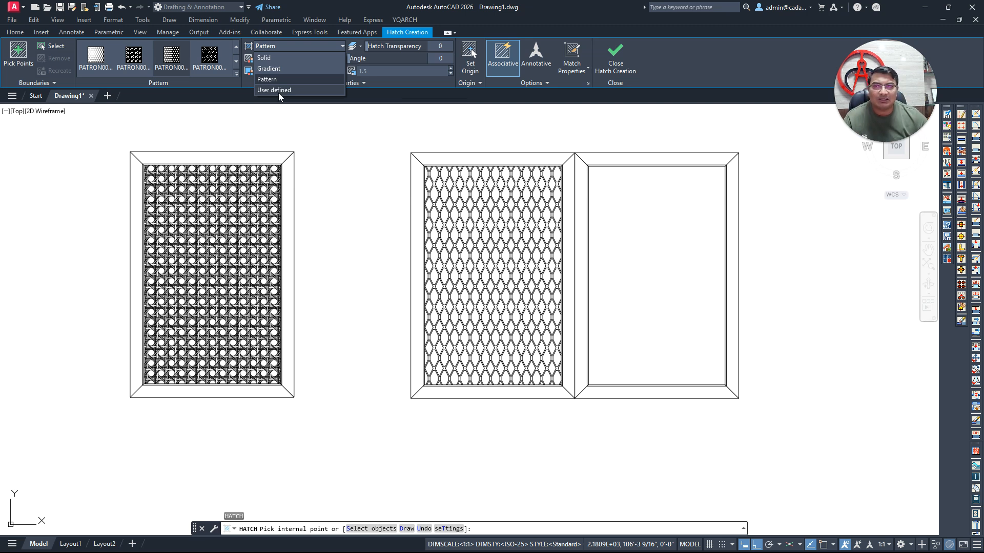
{"action": "left_click", "coordinate": [271, 79]}
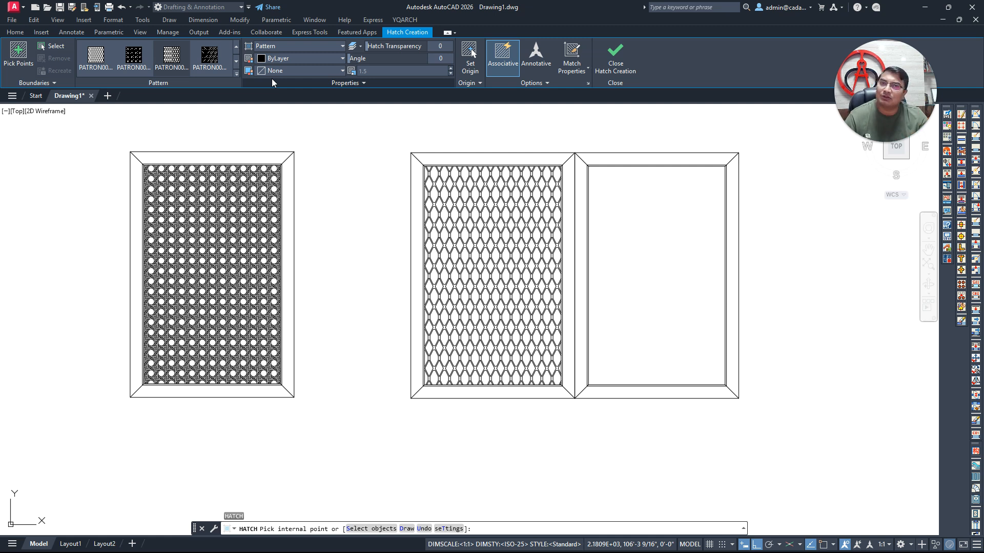
{"action": "left_click", "coordinate": [237, 75]}
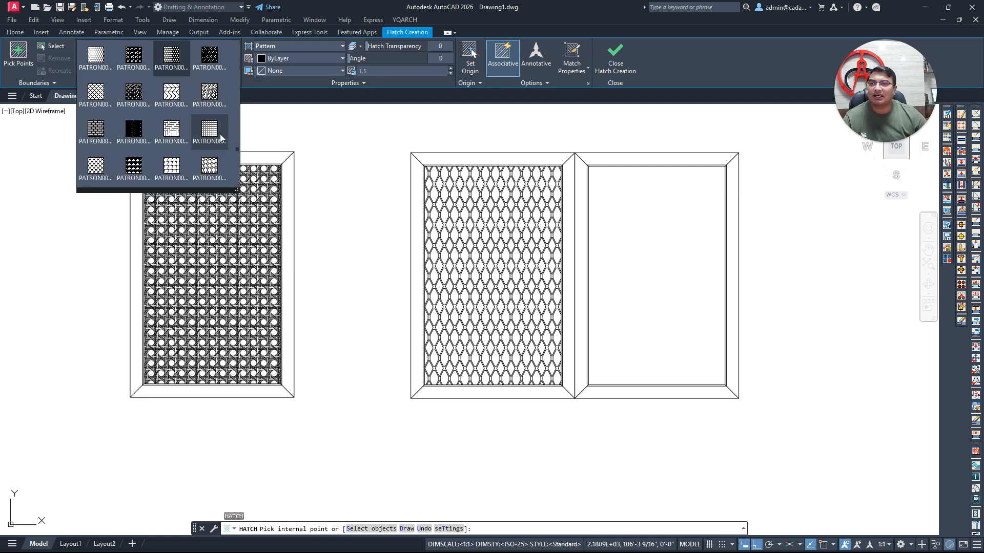
{"action": "scroll", "coordinate": [218, 162], "scroll_direction": "up", "scroll_amount": 2}
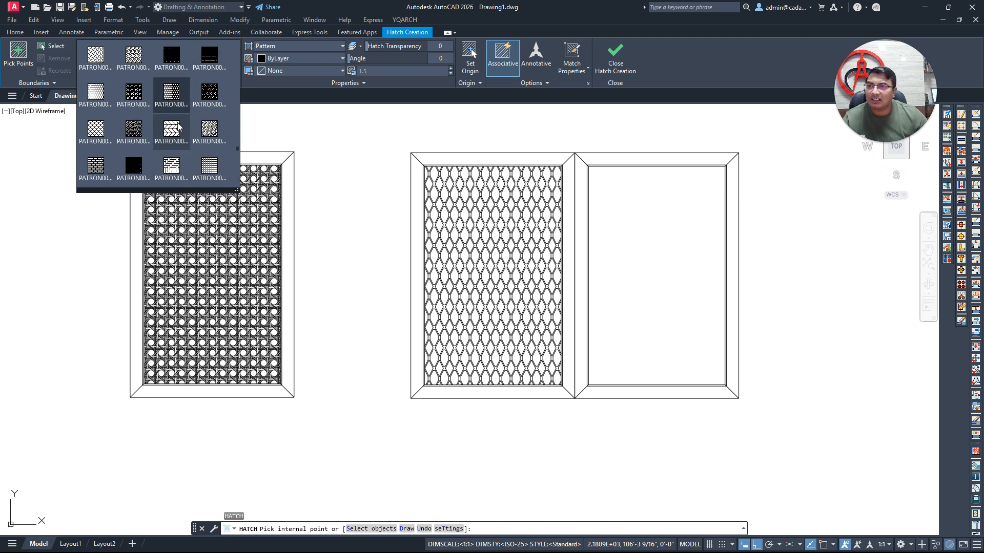
{"action": "scroll", "coordinate": [137, 130], "scroll_direction": "up", "scroll_amount": 1}
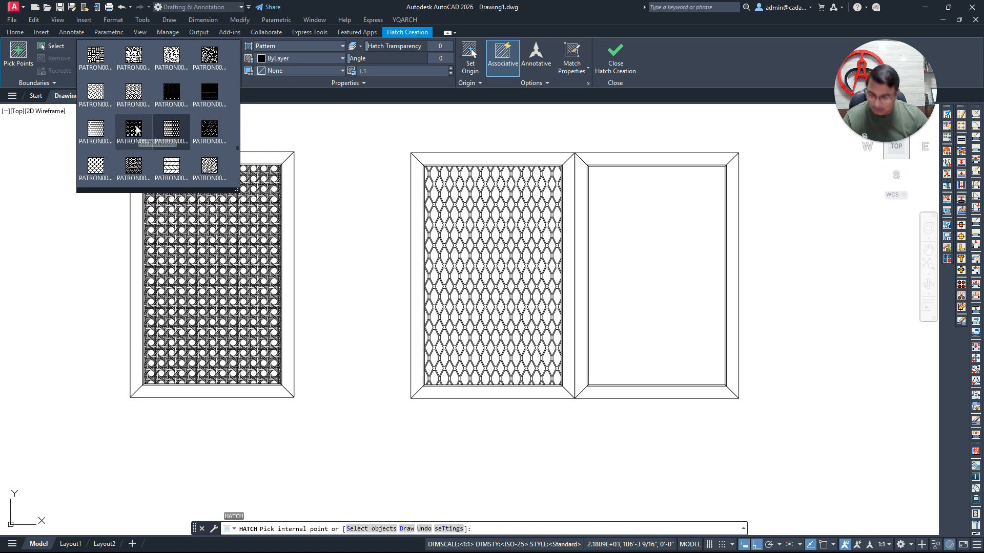
{"action": "scroll", "coordinate": [137, 130], "scroll_direction": "down", "scroll_amount": 3}
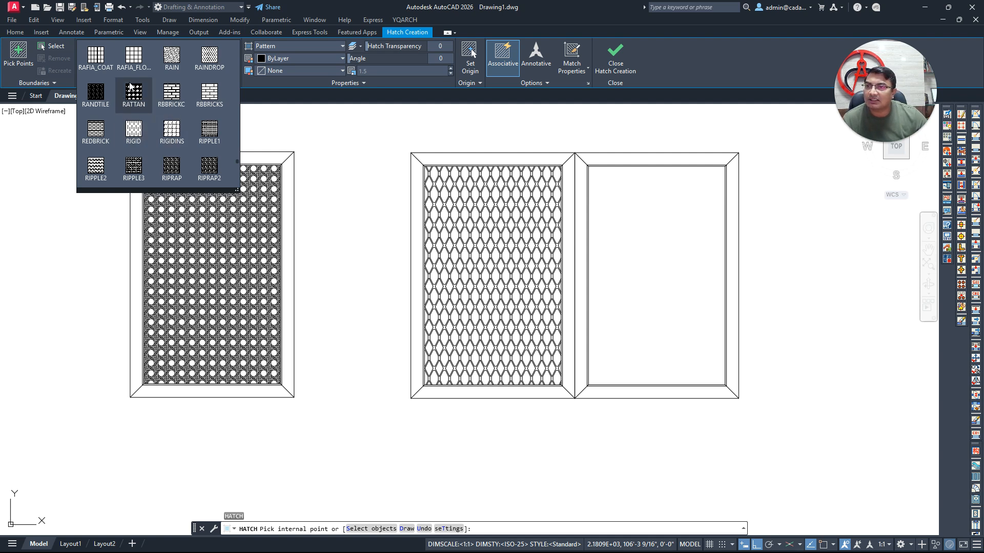
{"action": "left_click", "coordinate": [137, 97]}
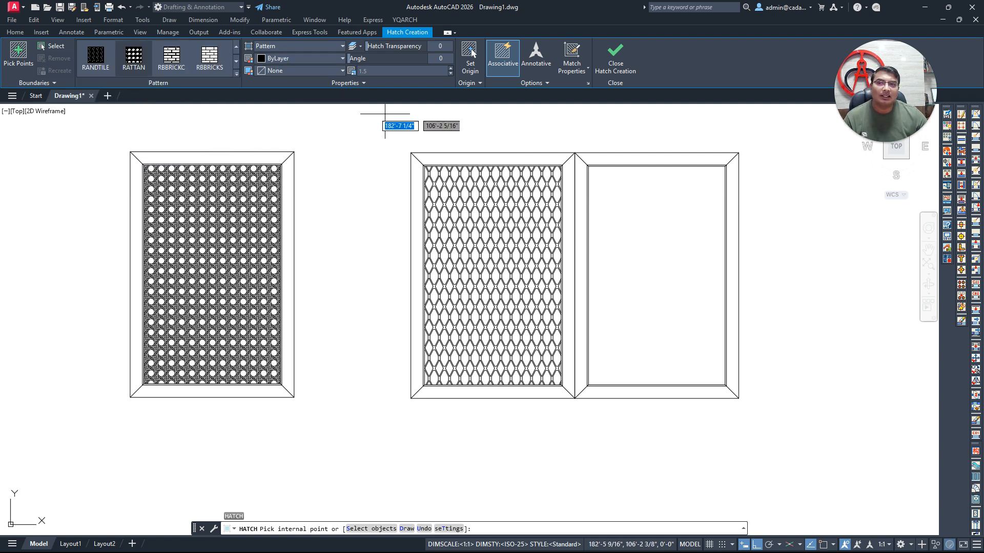
Set the hatch color to 247,171,174 and fill the empty inner panel of the double frame.
{"action": "left_click", "coordinate": [301, 58]}
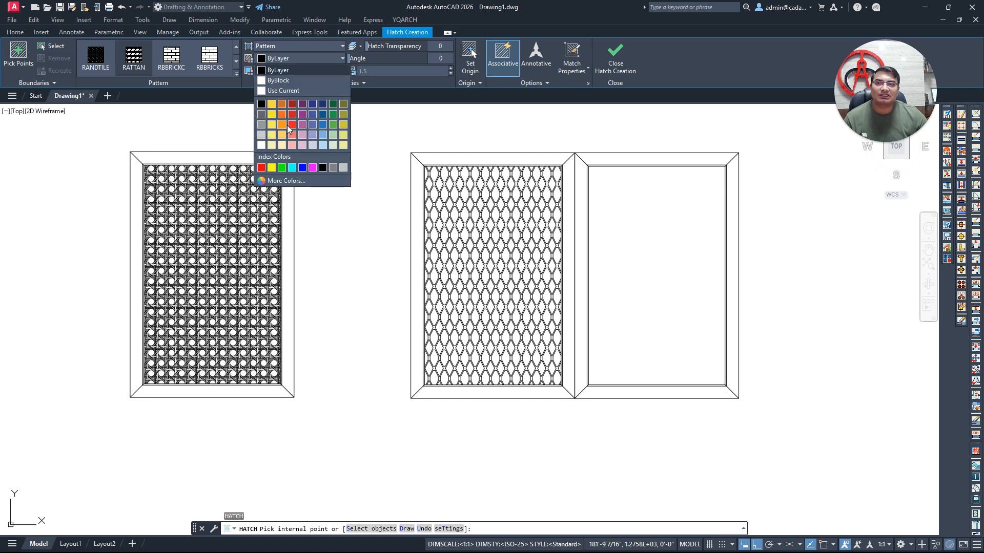
{"action": "left_click", "coordinate": [293, 145]}
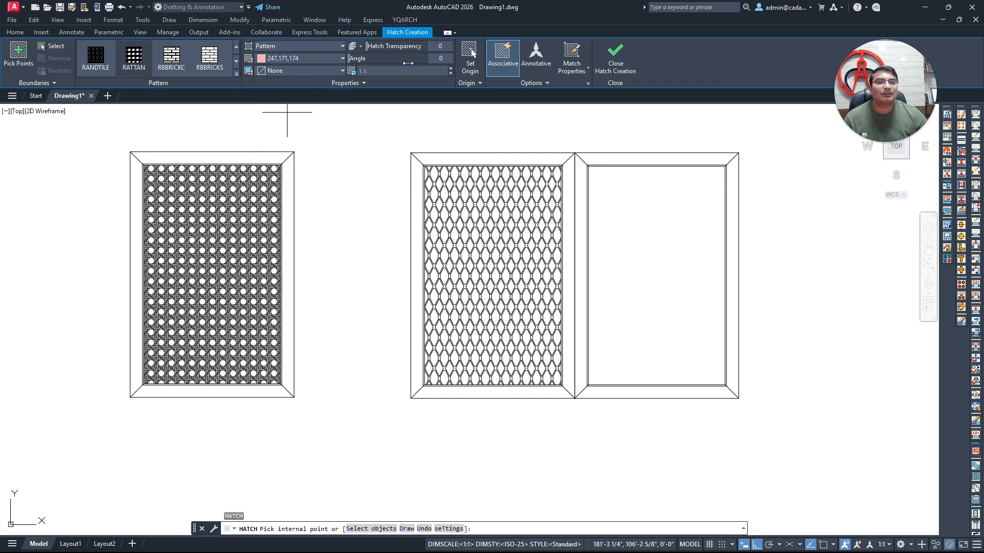
{"action": "left_click", "coordinate": [648, 256]}
{"action": "left_click", "coordinate": [648, 256]}
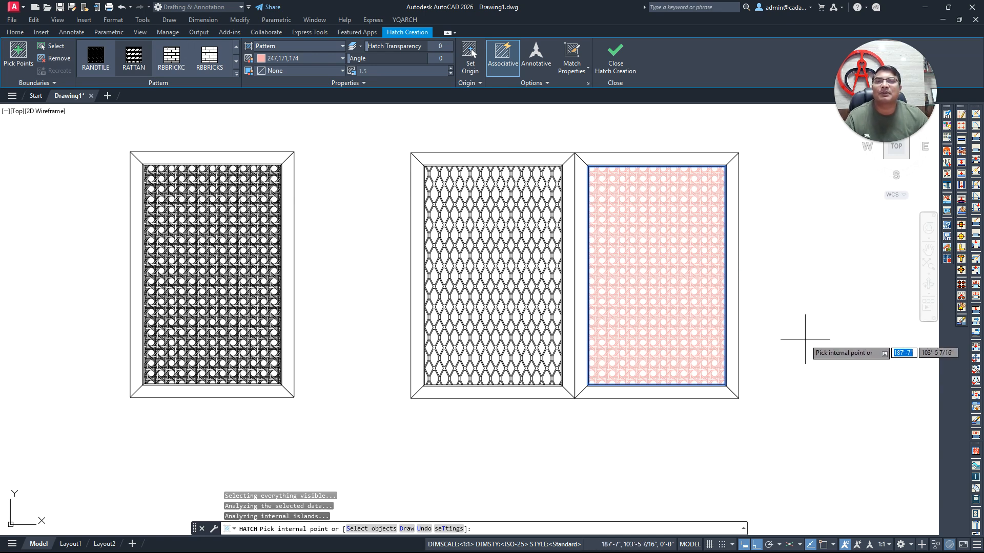
Try hatch scales of 1 and 3 on the new rattan fill.
{"action": "left_click", "coordinate": [370, 72]}
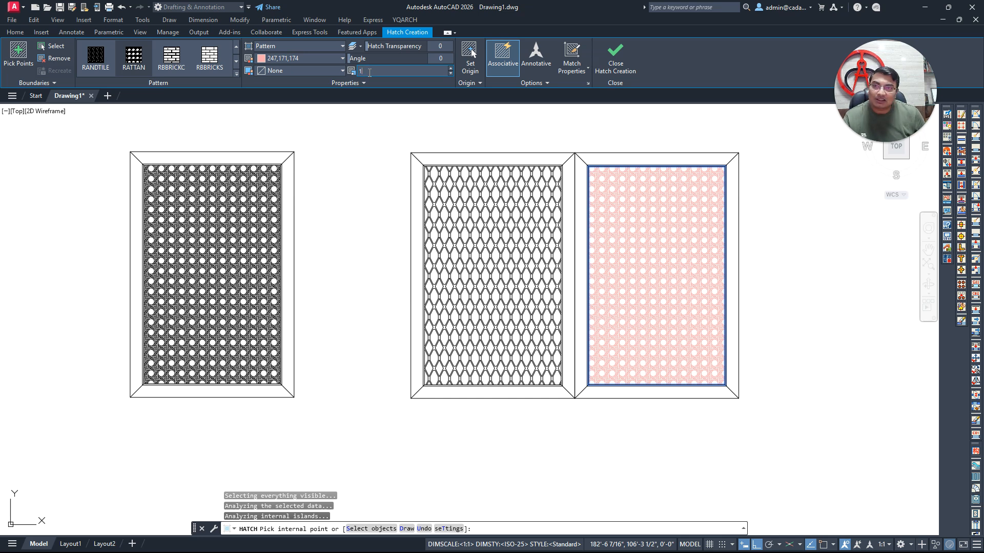
{"action": "key", "text": "Return"}
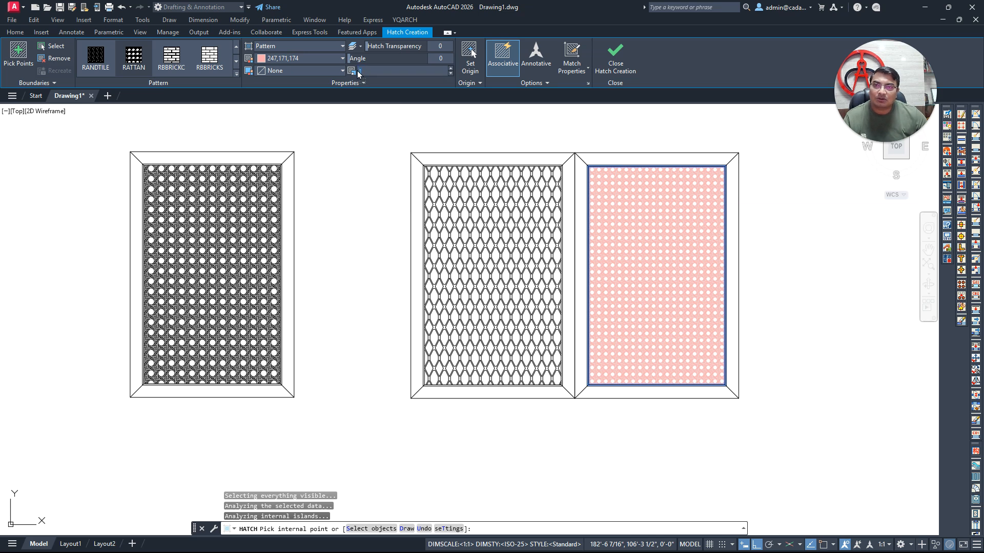
{"action": "double_click", "coordinate": [359, 72]}
{"action": "type", "text": "3"}
{"action": "key", "text": "Return"}
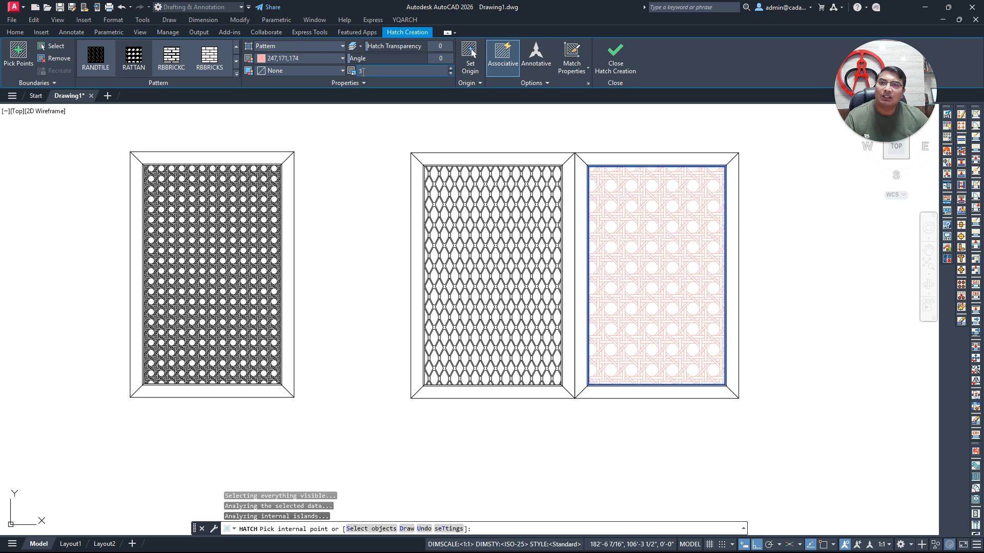
Set the rattan hatch scale to 1.2 and finish the hatch.
{"action": "type", "text": "1."}
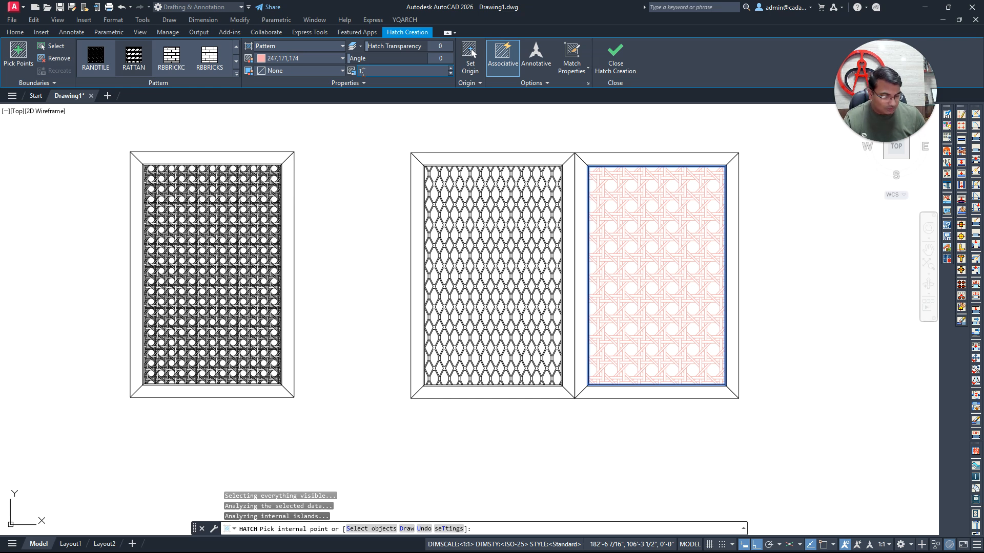
{"action": "type", "text": "2"}
{"action": "key", "text": "Return"}
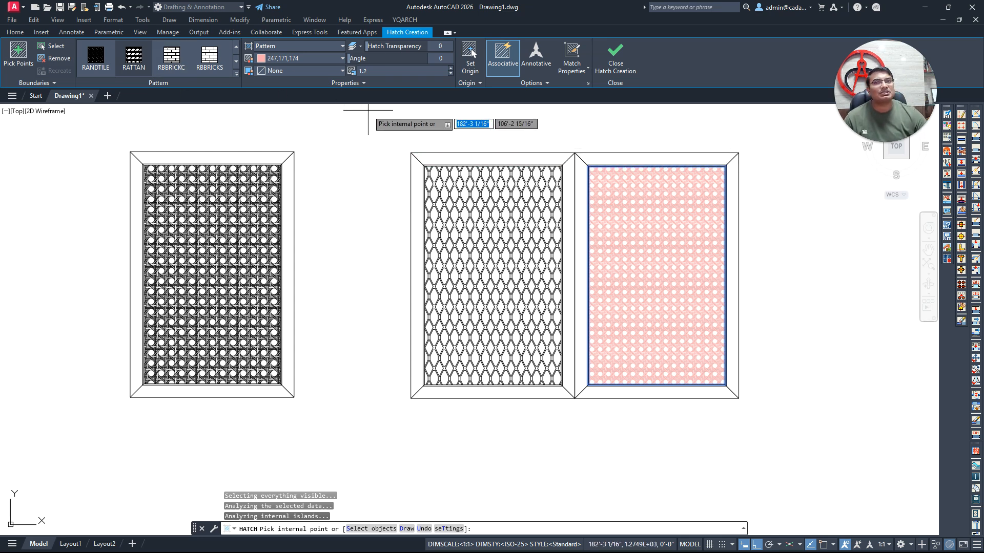
{"action": "key", "text": "Escape"}
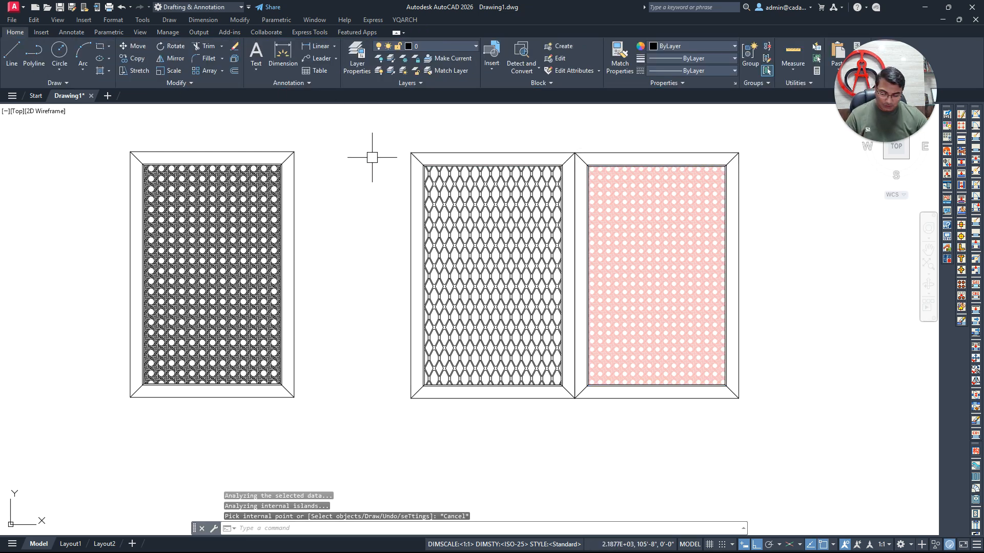
Reopen the Options dialog, review the folders listed under Support File Search Path and close it.
{"action": "type", "text": "op"}
{"action": "key", "text": "Return"}
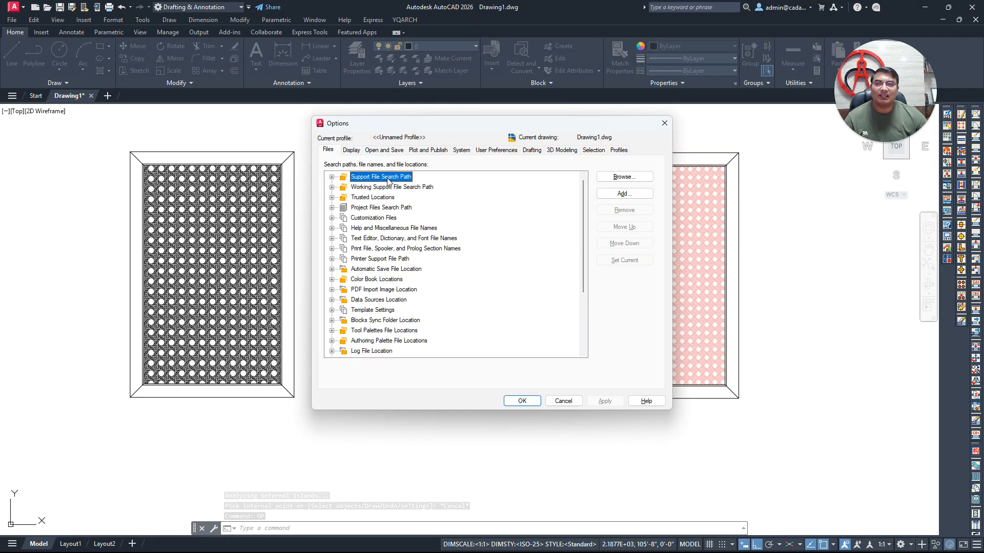
{"action": "double_click", "coordinate": [388, 178]}
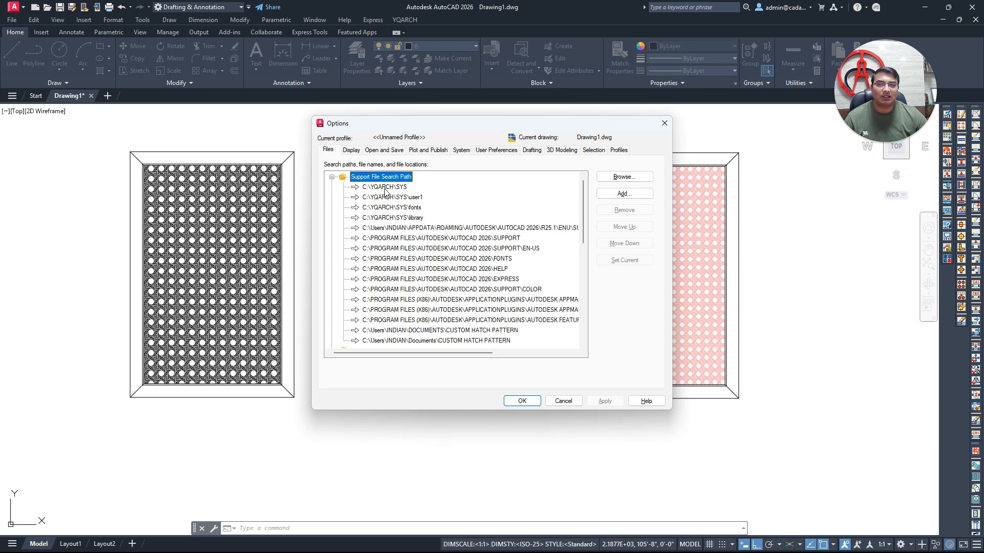
{"action": "scroll", "coordinate": [421, 289], "scroll_direction": "down", "scroll_amount": 5}
{"action": "scroll", "coordinate": [422, 266], "scroll_direction": "up", "scroll_amount": 4}
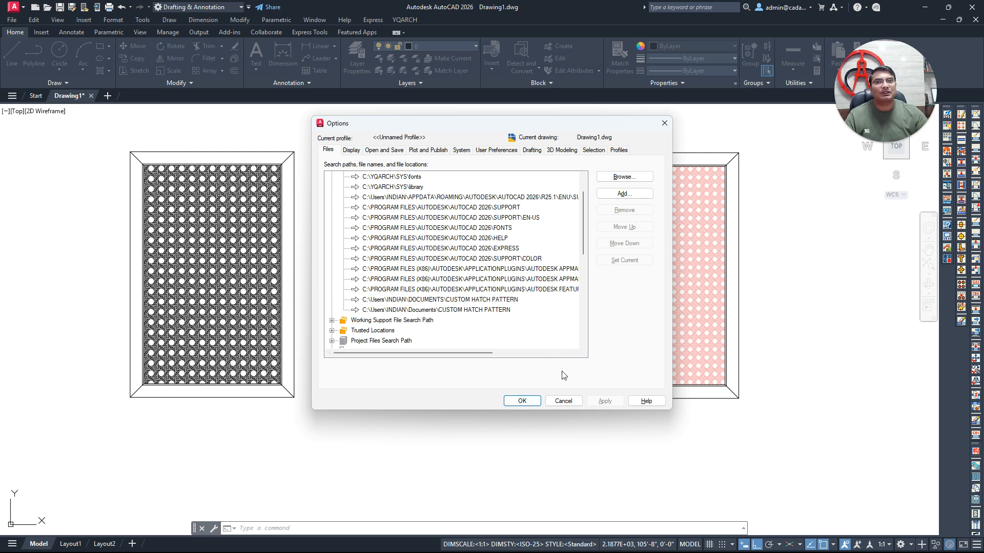
{"action": "left_click", "coordinate": [522, 400]}
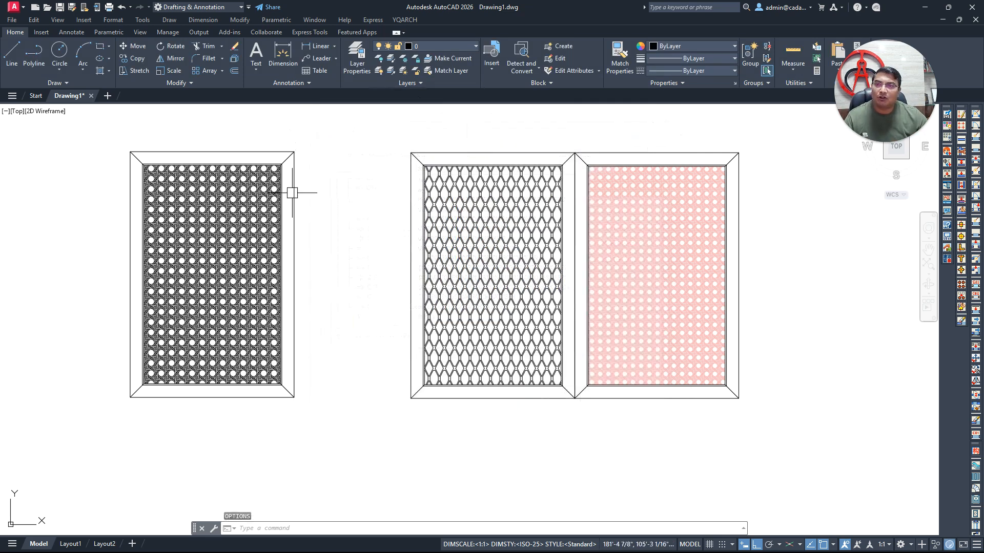
Select the pink rattan hatch in the double frame and change its color to black (0,0,0).
{"action": "scroll", "coordinate": [699, 312], "scroll_direction": "up", "scroll_amount": 1}
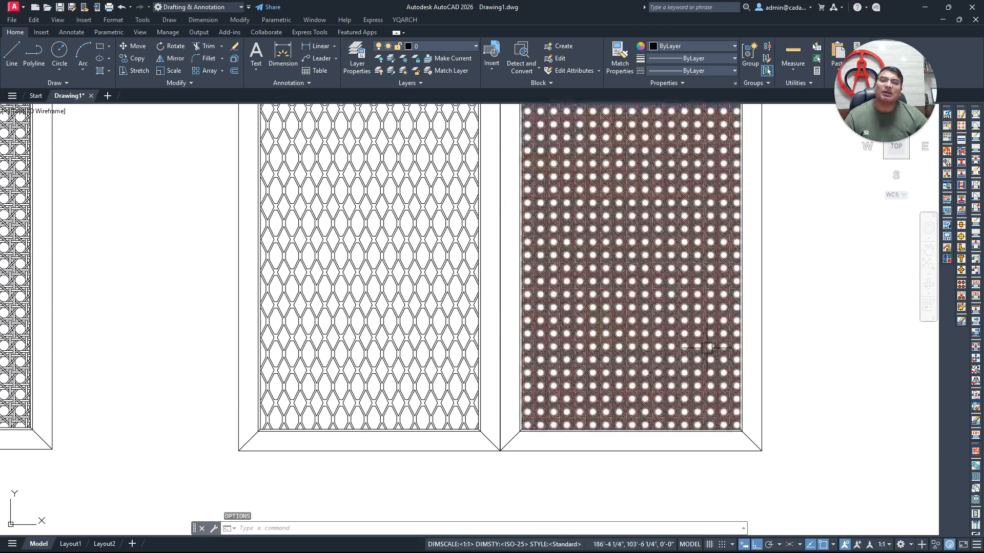
{"action": "middle_click_drag", "start_coordinate": [695, 342], "coordinate": [598, 377]}
{"action": "scroll", "coordinate": [598, 377], "scroll_direction": "down", "scroll_amount": 1}
{"action": "left_click", "coordinate": [589, 300]}
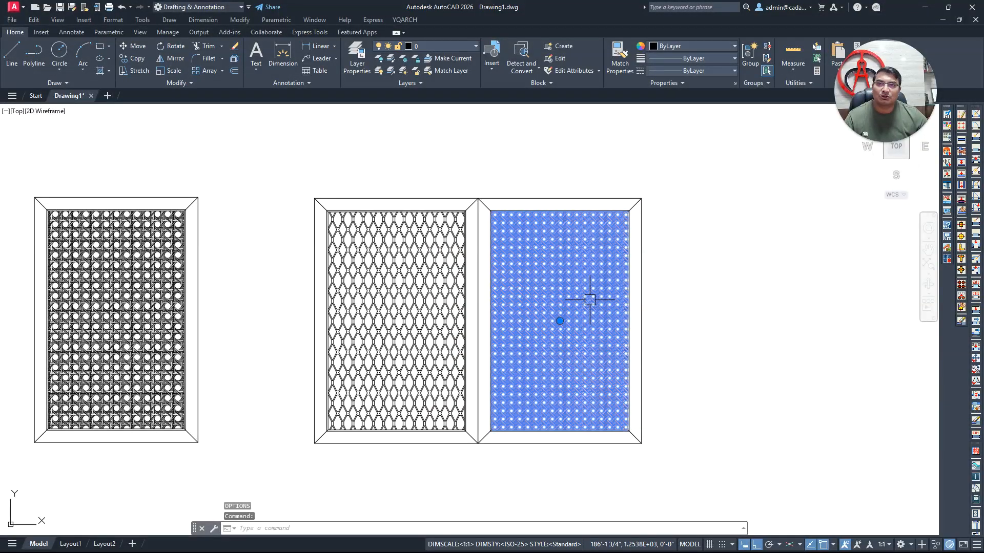
{"action": "left_click", "coordinate": [299, 59]}
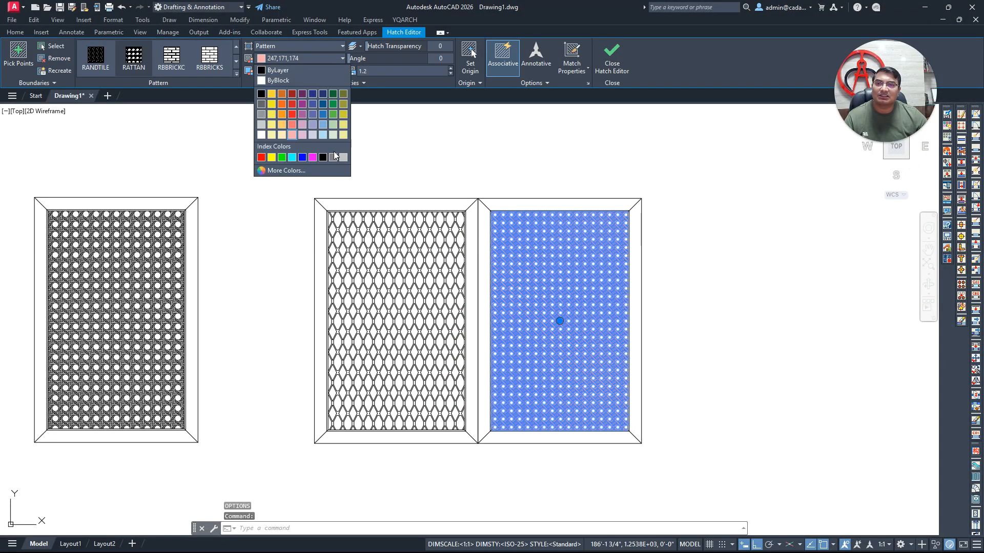
{"action": "left_click", "coordinate": [261, 94]}
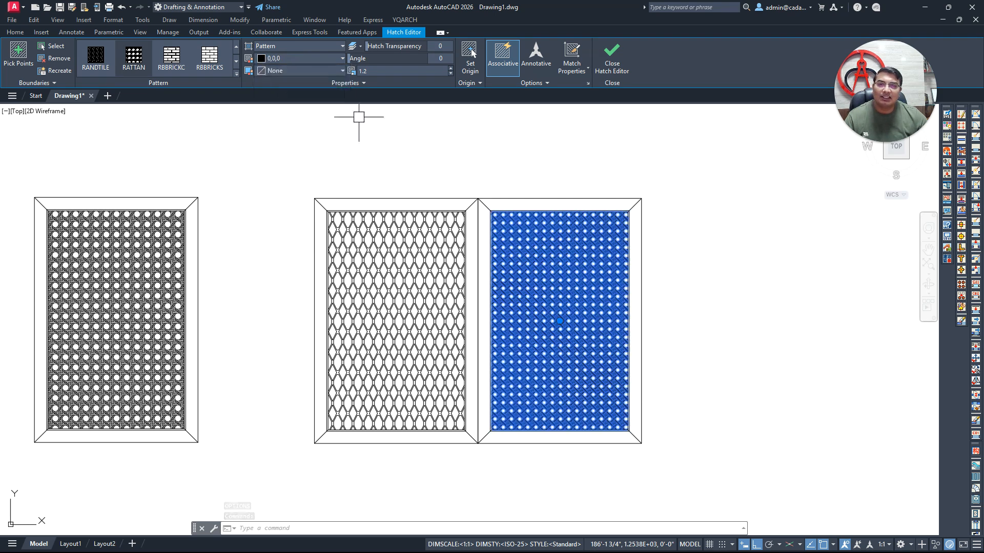
Set the selected rattan hatch's scale to 1.5 and deselect it.
{"action": "left_click", "coordinate": [405, 70]}
{"action": "type", "text": "1.5"}
{"action": "key", "text": "Return"}
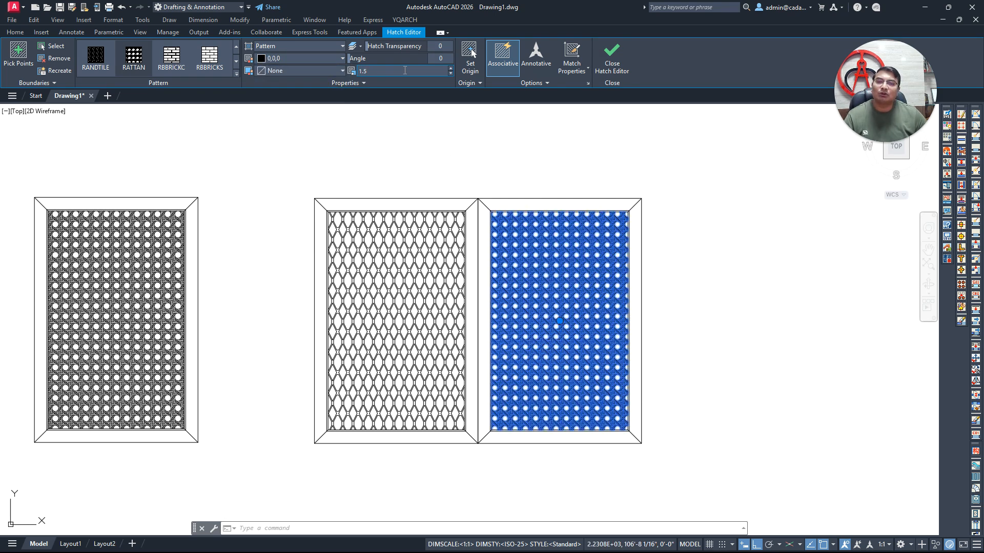
{"action": "key", "text": "Escape"}
{"action": "key", "text": "Escape"}
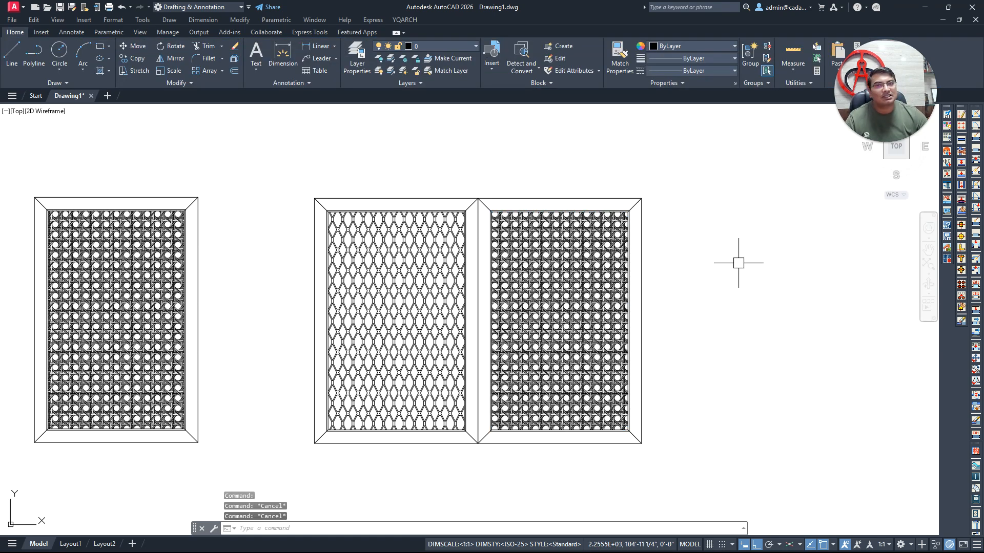